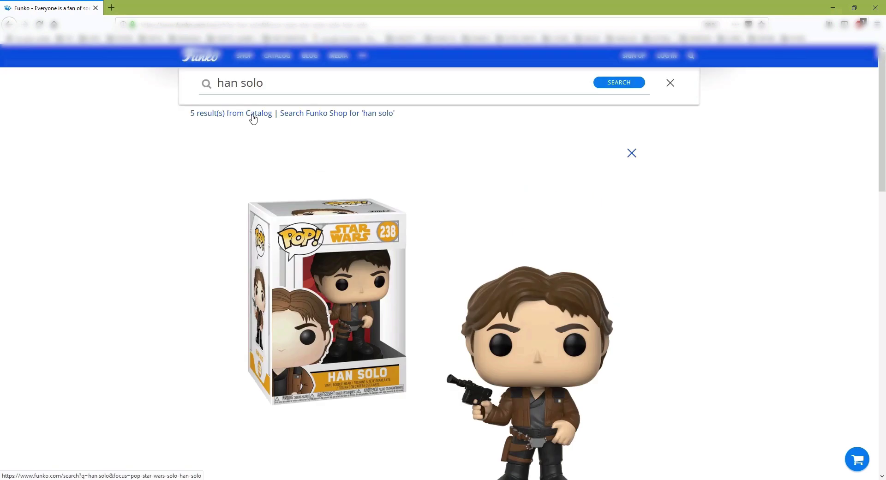
- Examine the Han Solo Pop figure on the Funko page and compare it with the multi-view reference ALL FACE.jpg
mouse_move(232, 65)
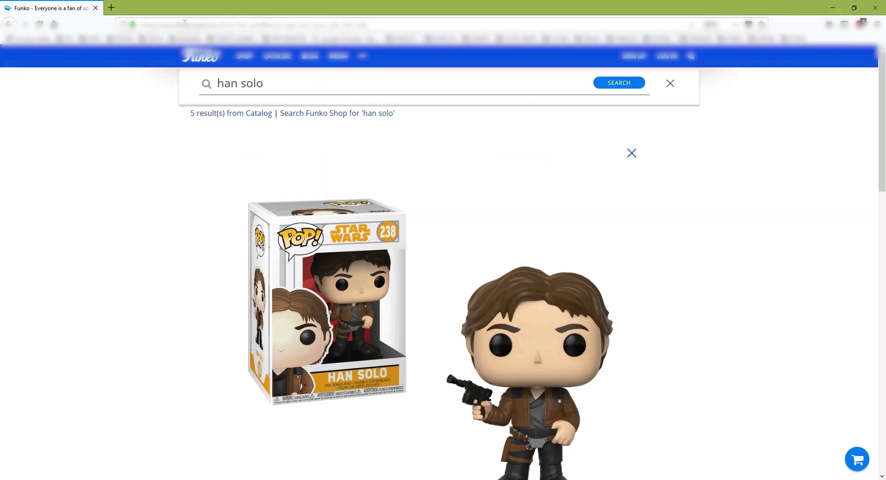
triple_click(283, 84)
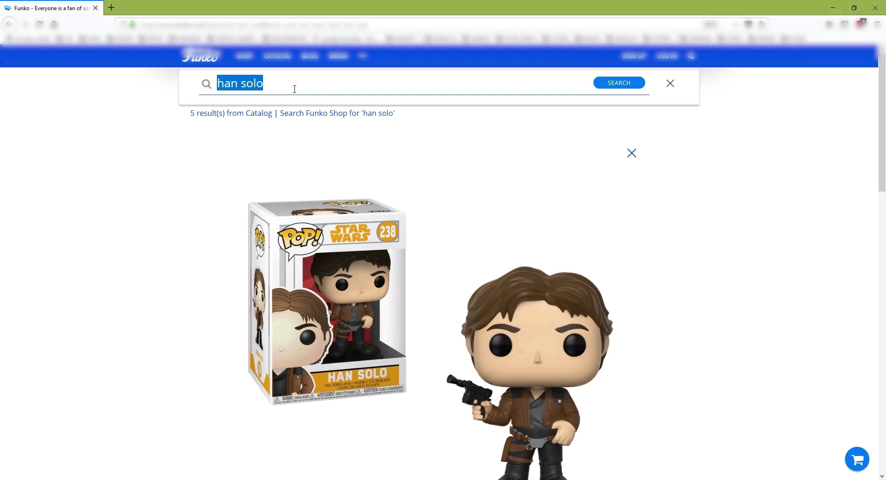
scroll(406, 296, "down", 1)
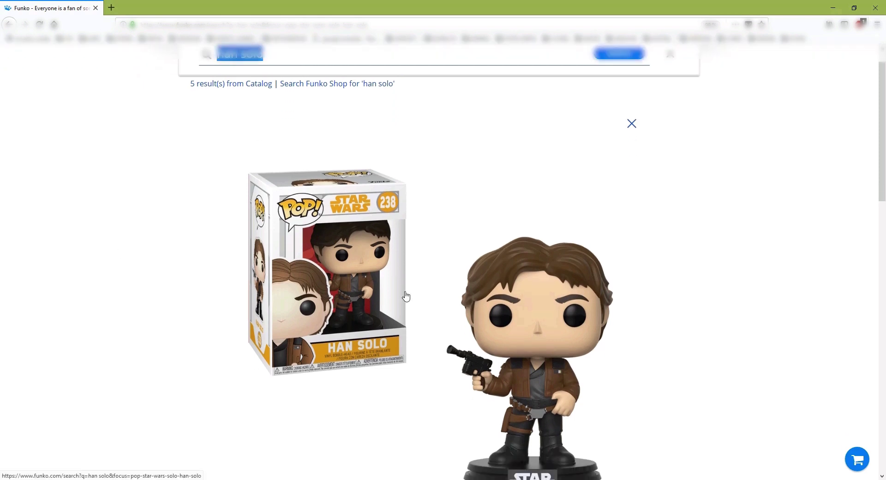
scroll(405, 296, "down", 1)
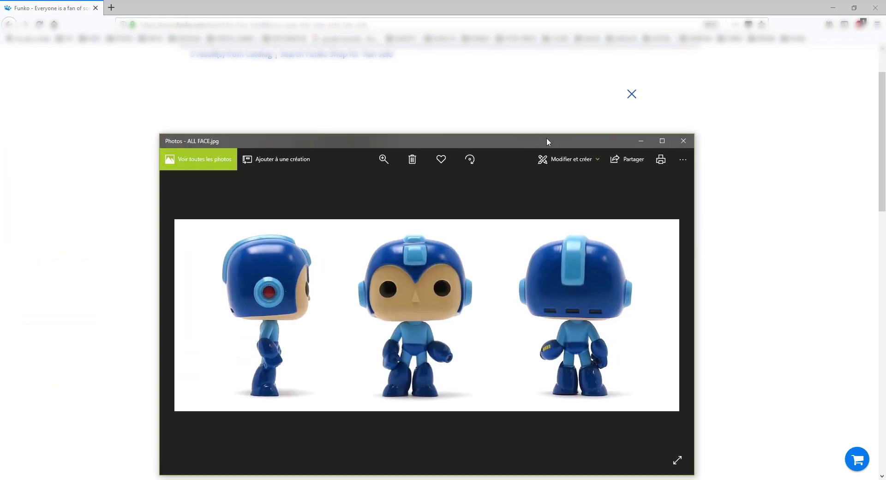
left_click_drag(546, 137, 528, 113)
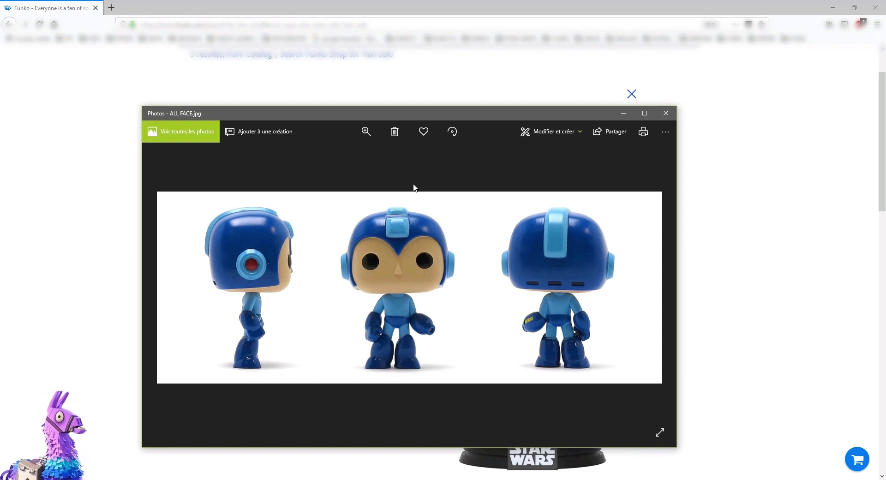
mouse_move(492, 110)
left_mouse_down()
mouse_move(452, 116)
mouse_move(477, 118)
left_mouse_up()
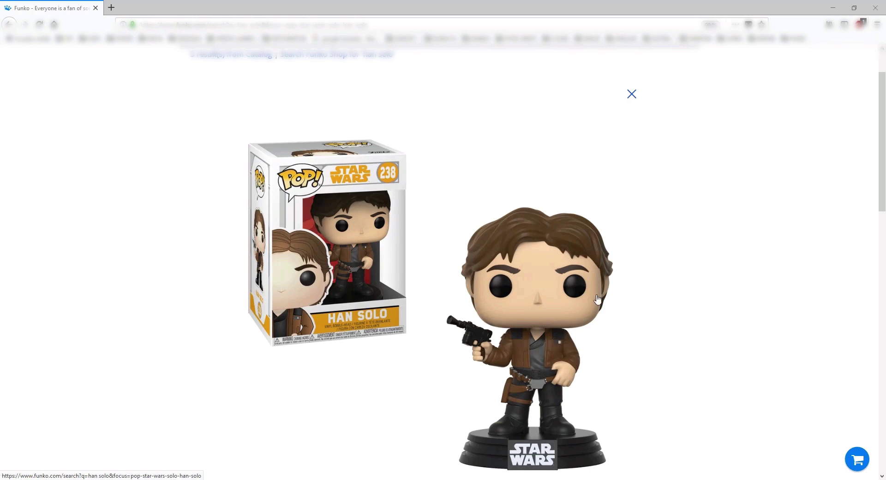
scroll(598, 299, "down", 1)
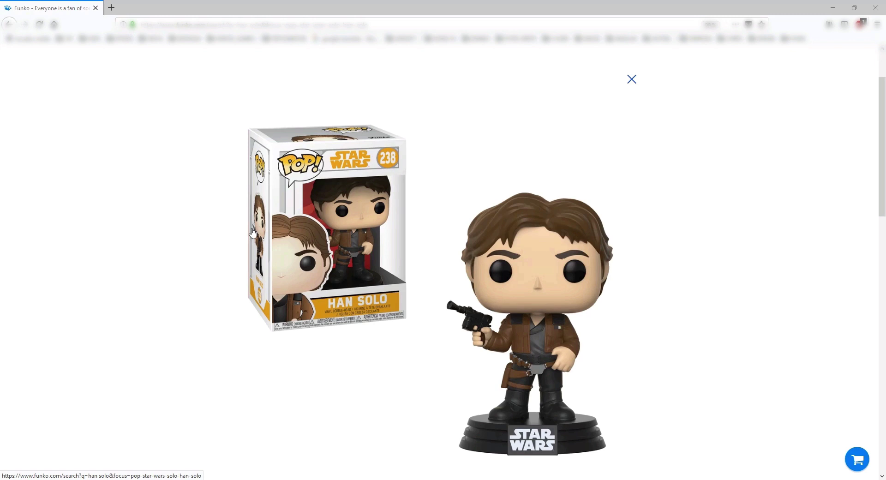
- Save the Han Solo product image as 26974_Solo_HanSolo_POP_GLAM.png in the PROJET FUNKO POP\GABARITS folder
right_click(543, 277)
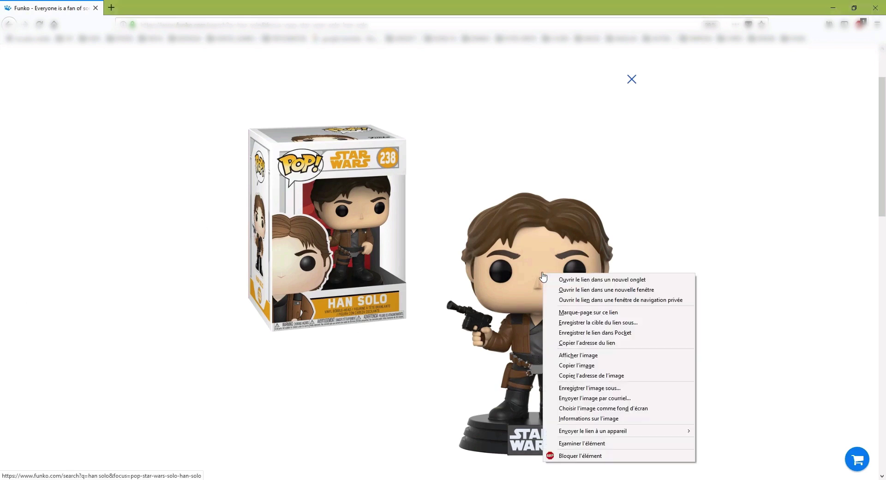
left_click(619, 389)
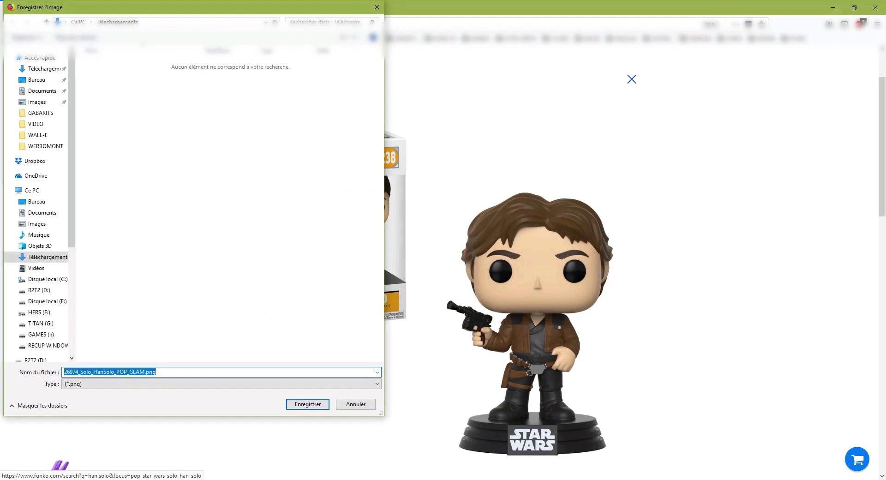
left_click(206, 24)
key("ctrl+v")
key("Return")
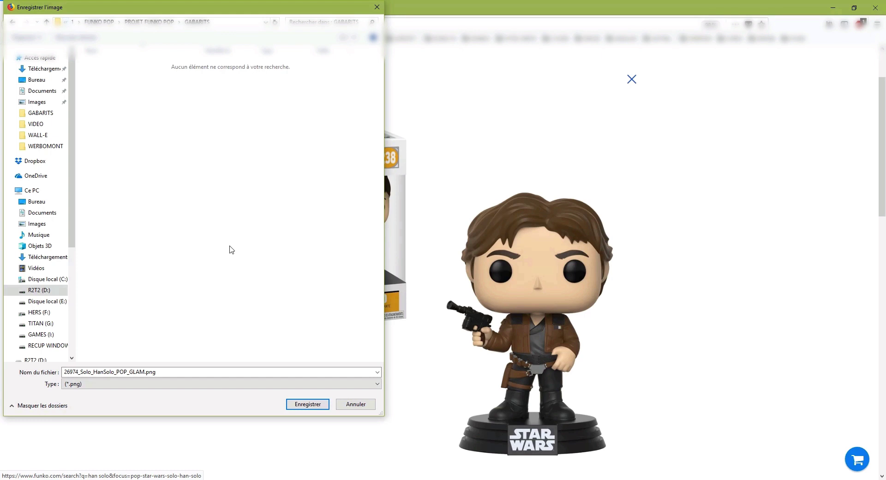
left_click(300, 404)
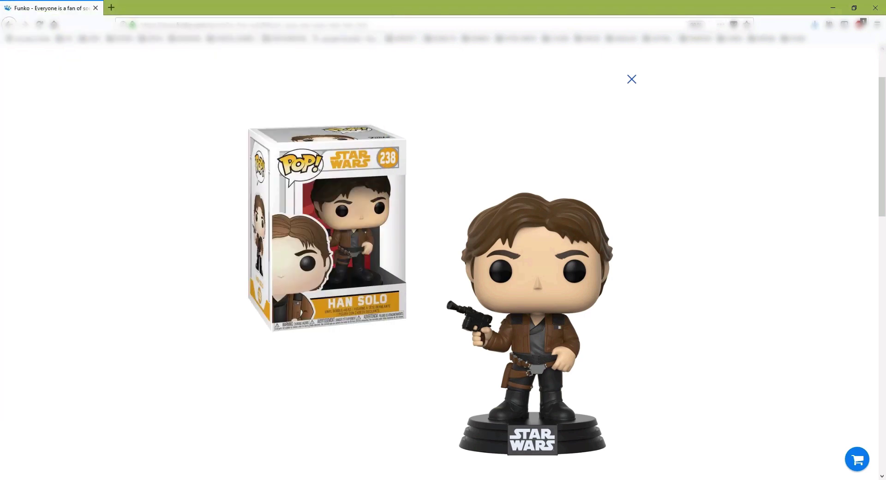
- Switch to Photoshop and minimise the floating ALL VIEWS.jpg and cropped Han Solo windows to uncover the full product image
left_click(832, 6)
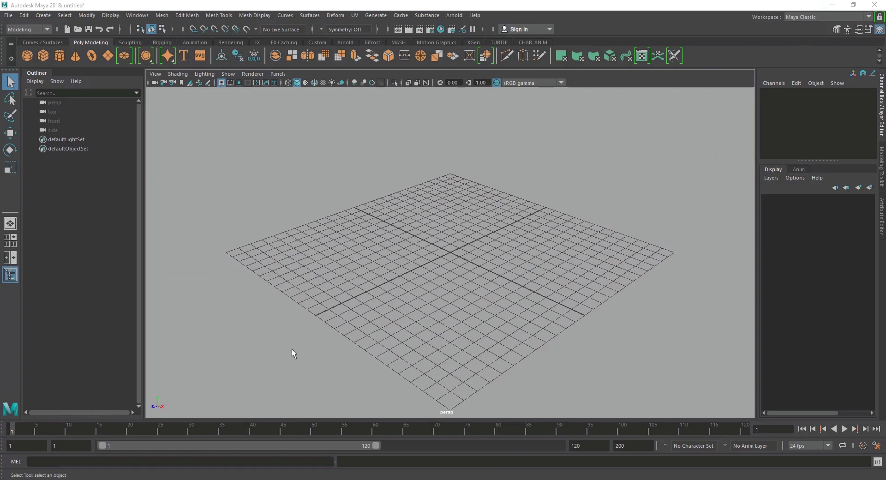
mouse_move(152, 476)
left_click(158, 461)
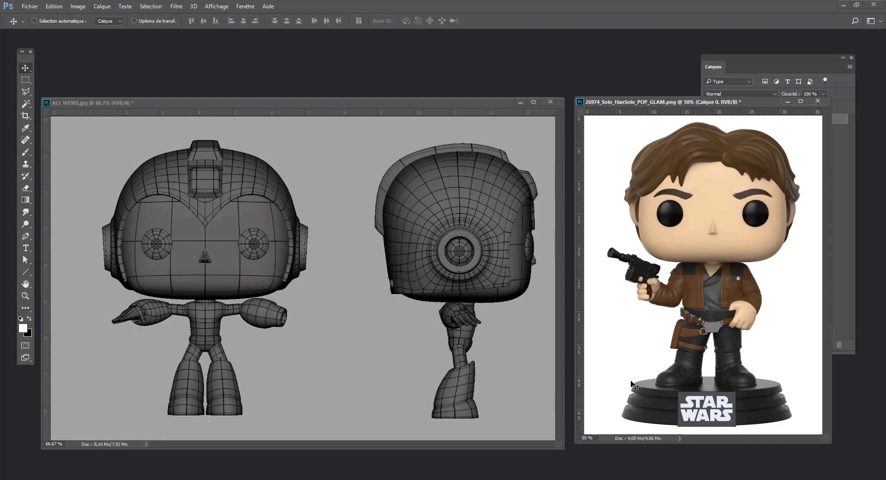
left_click_drag(677, 95, 648, 96)
left_click_drag(89, 65, 316, 74)
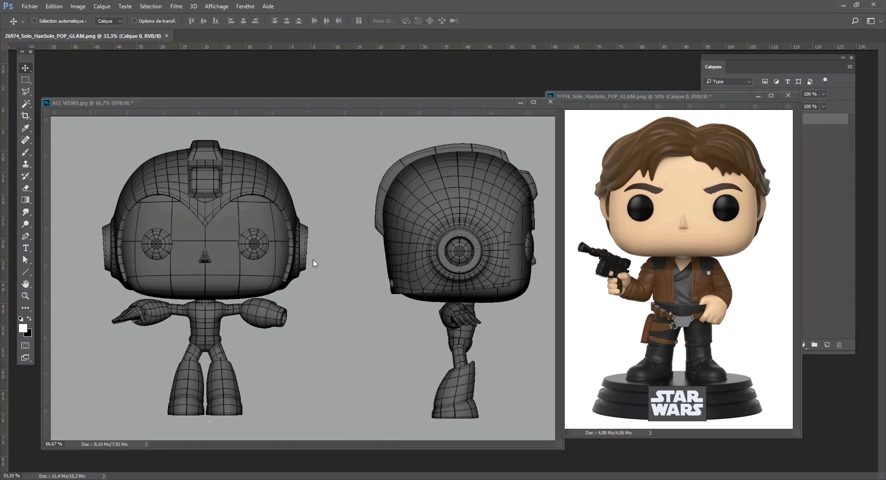
left_click_drag(203, 100, 231, 262)
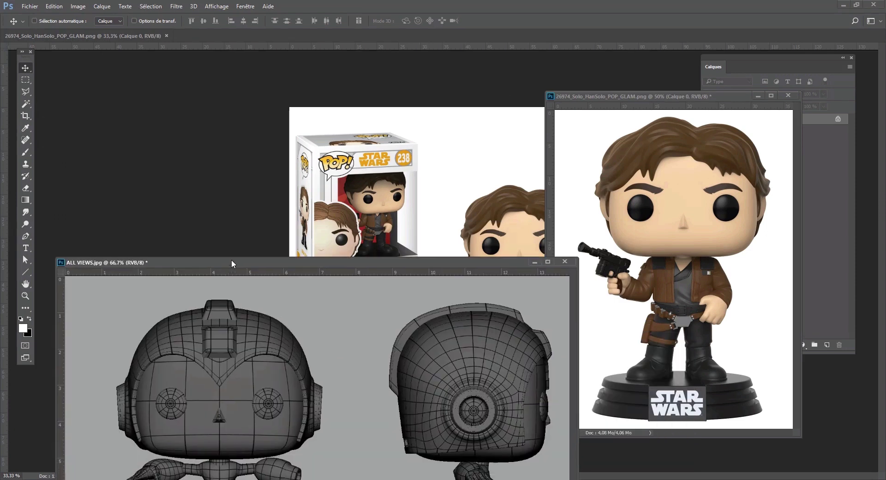
left_click(535, 262)
left_click(758, 96)
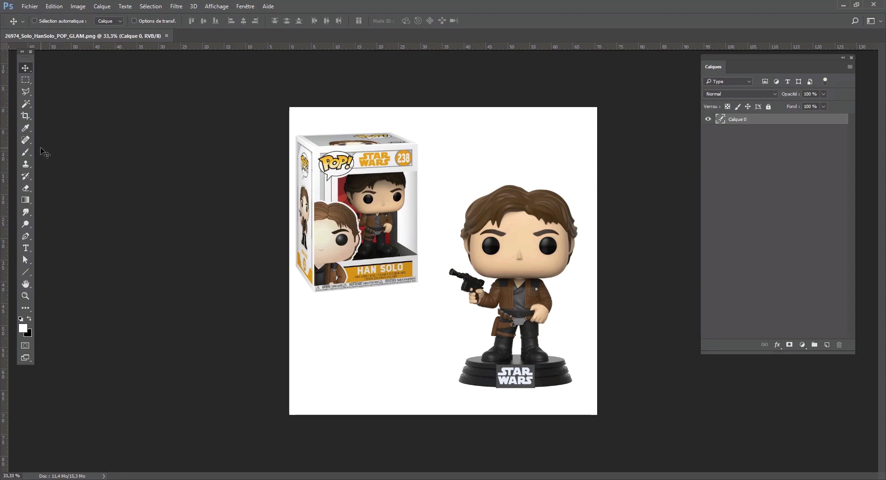
- Crop the full product image to the Han Solo figure on its Star Wars base, excluding the box
key("c")
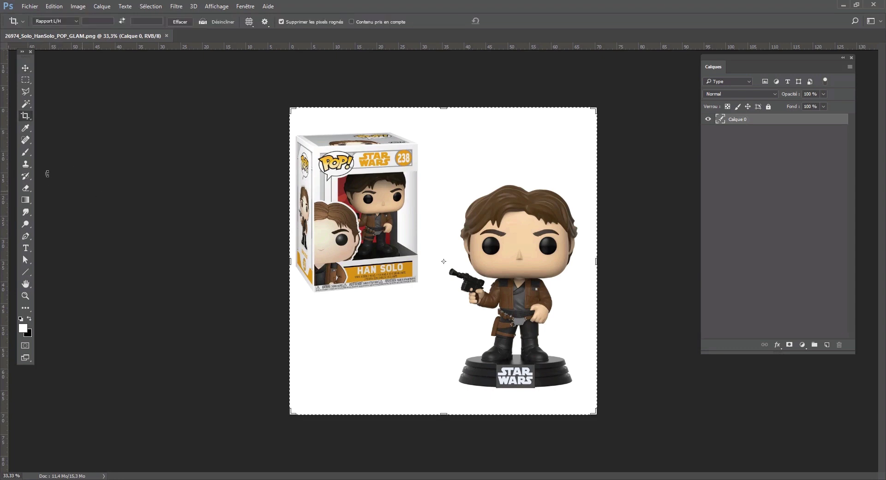
left_click_drag(436, 173, 591, 400)
key("Return")
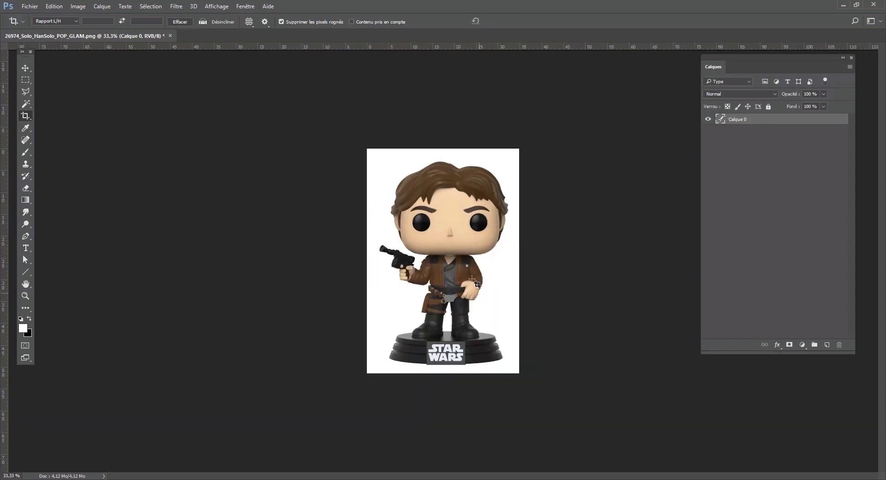
key("z")
left_click(464, 252)
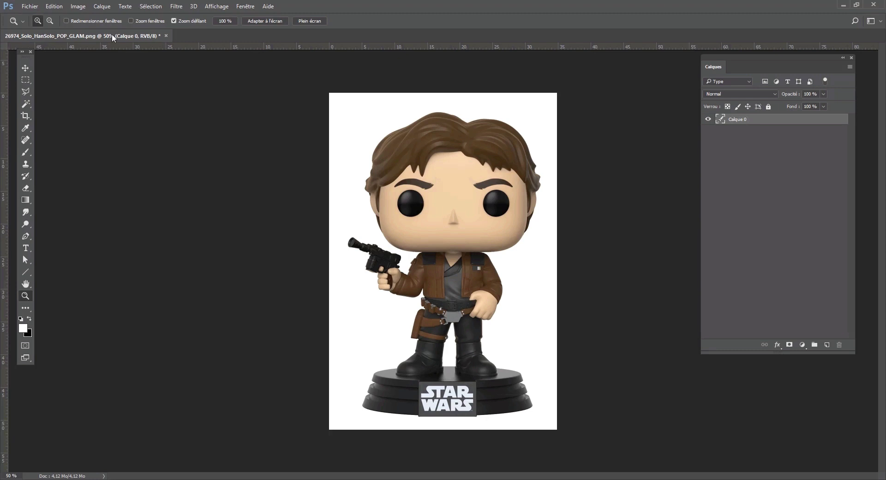
- Close the newly cropped document and restore ALL VIEWS.jpg and the other cropped Han Solo image side by side
left_click(165, 36)
left_click(446, 184)
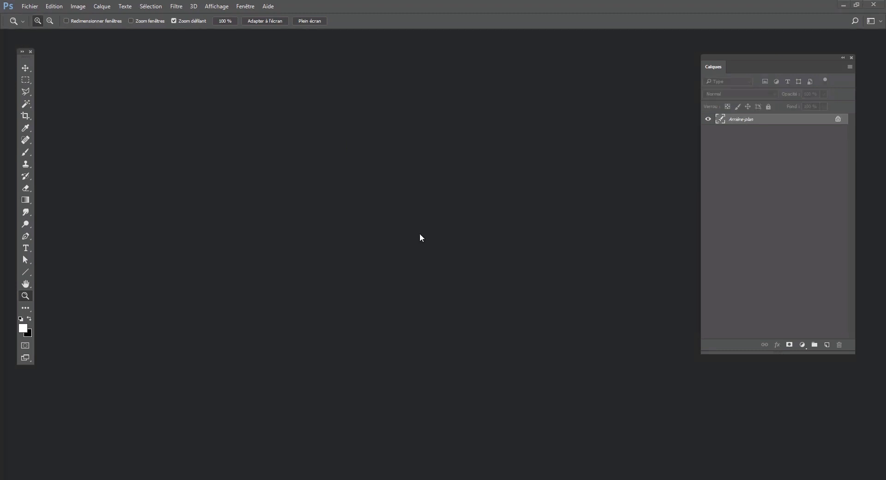
key("alt+Tab")
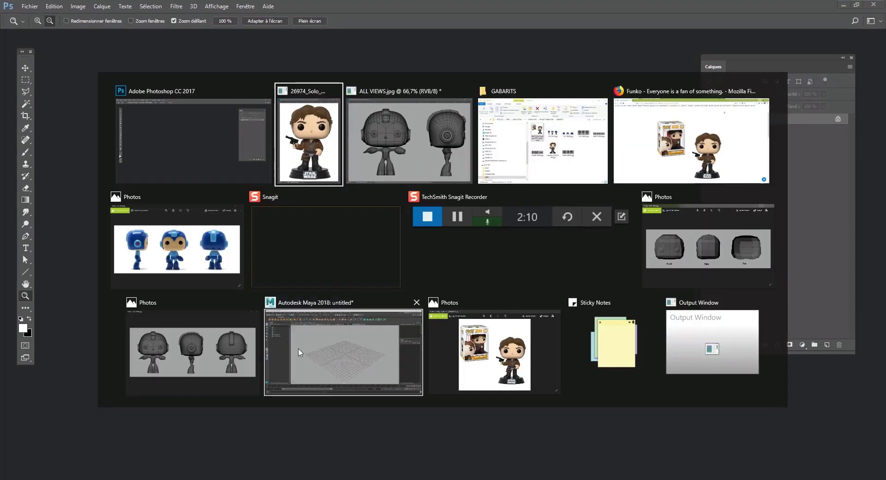
left_click(376, 126)
left_click_drag(321, 267, 525, 103)
key("alt+Tab")
left_click(452, 138)
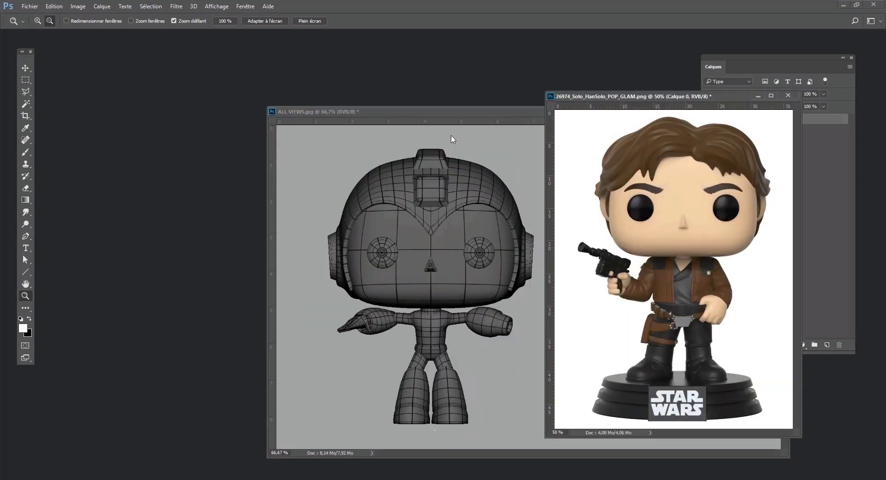
left_click_drag(492, 115, 250, 98)
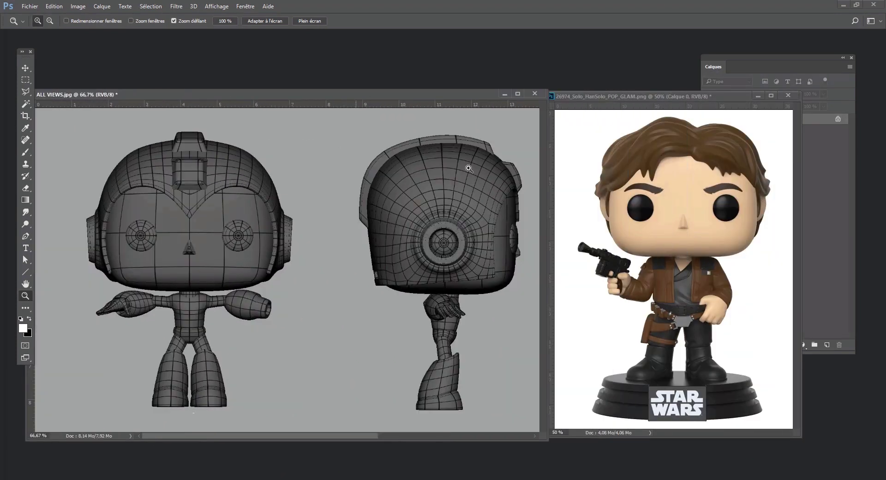
- Copy the Han Solo picture into ALL VIEWS.jpg as a new layer and maximise that document
left_click(634, 207)
key("v")
left_click_drag(635, 207, 499, 268)
left_click_drag(407, 271, 372, 202)
left_click(518, 94)
key("z")
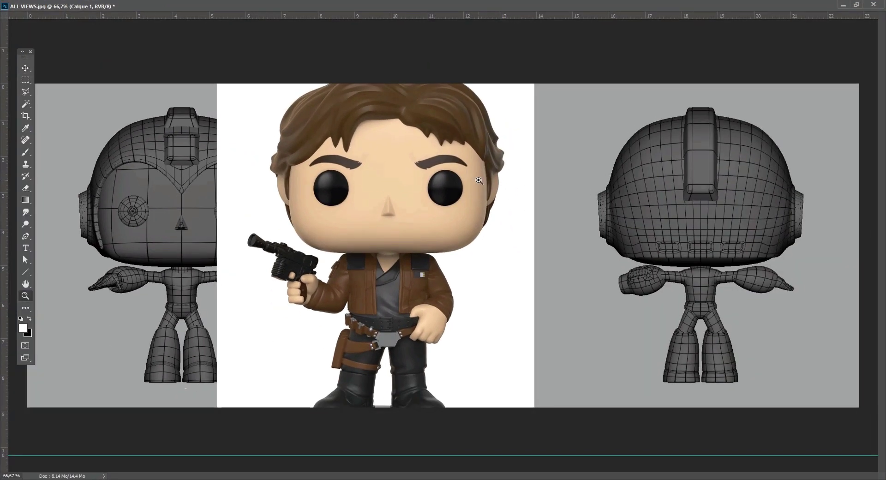
- Scale the Han Solo layer down with Free Transform until the whole figure fits between the front and side wireframes
key("ctrl+t")
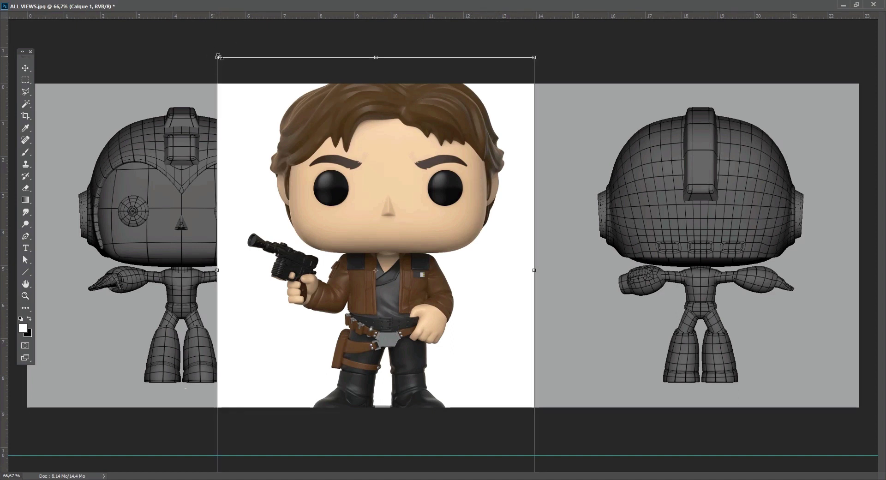
left_click_drag(215, 58, 346, 243)
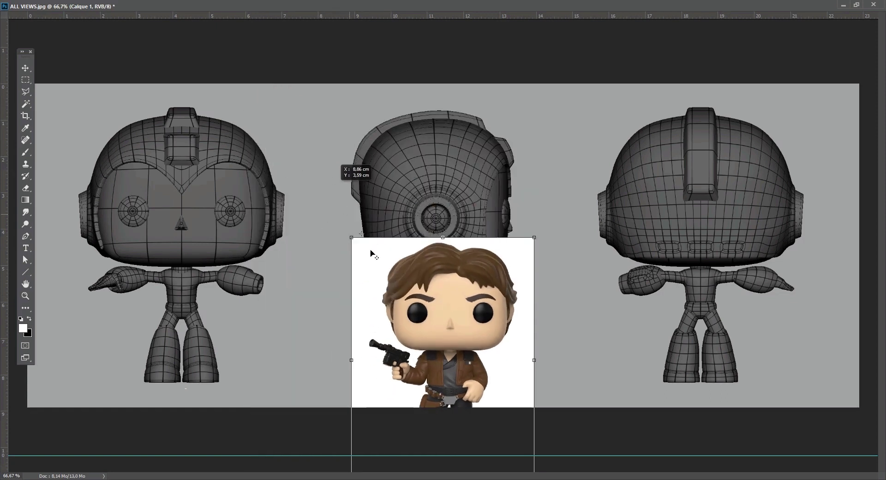
left_click_drag(421, 308, 347, 195)
left_click_drag(277, 123, 260, 97)
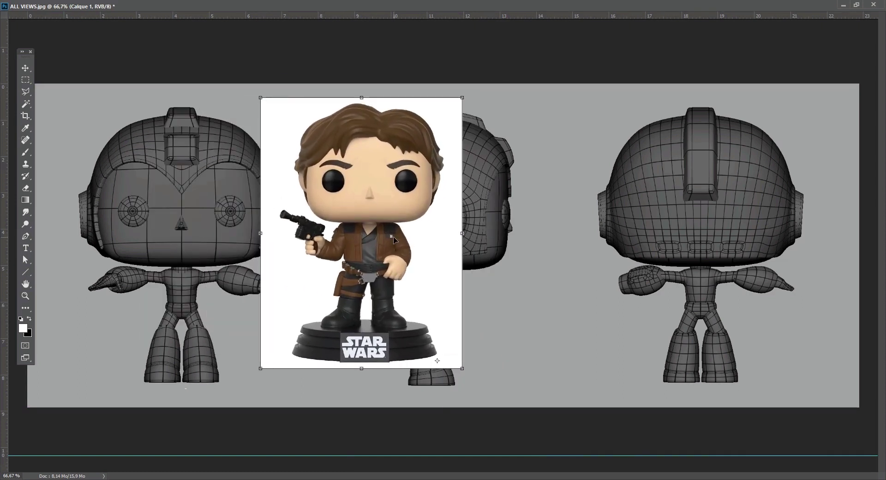
- Set the transform reference point near Han Solo's feet, enlarge the layer from there and apply the transformation
left_click_drag(437, 362, 361, 329)
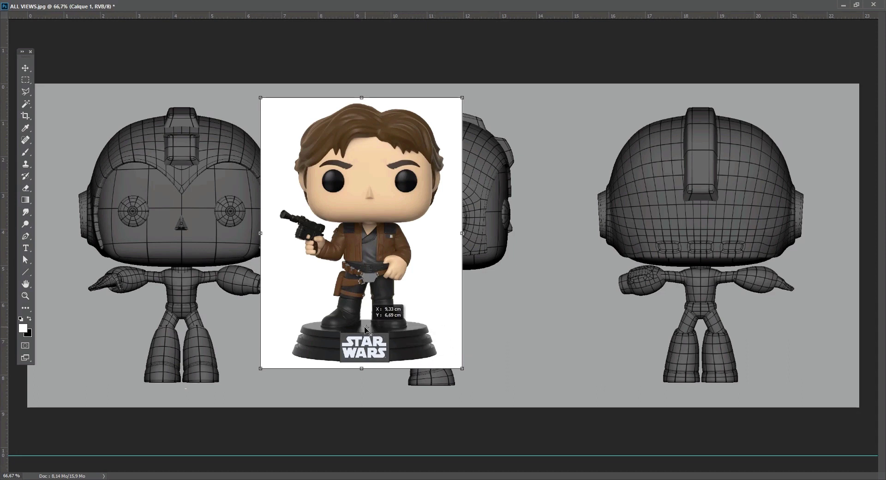
left_click_drag(405, 250, 386, 259)
left_click_drag(241, 99, 209, 41, "alt+shift")
left_click_drag(326, 160, 330, 177)
key("Return")
key("z")
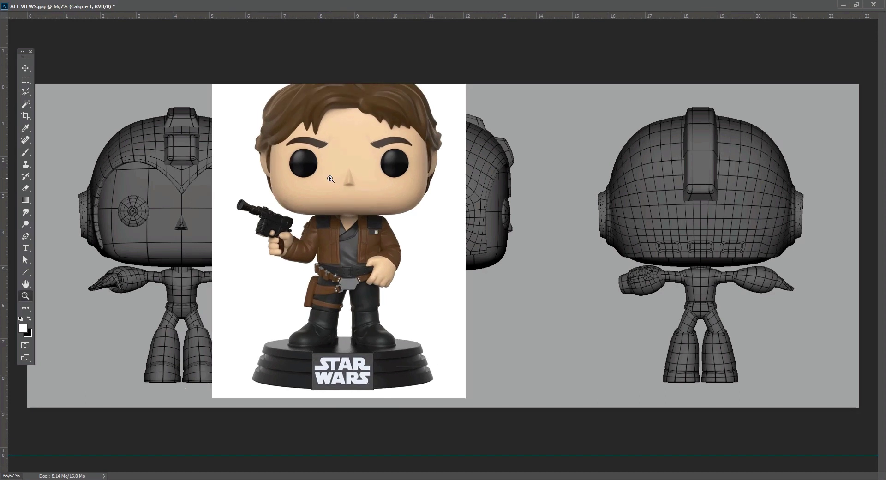
- Change the screen mode to show the menus and place a horizontal guide under the wireframe models' feet
key("f")
left_click(216, 5)
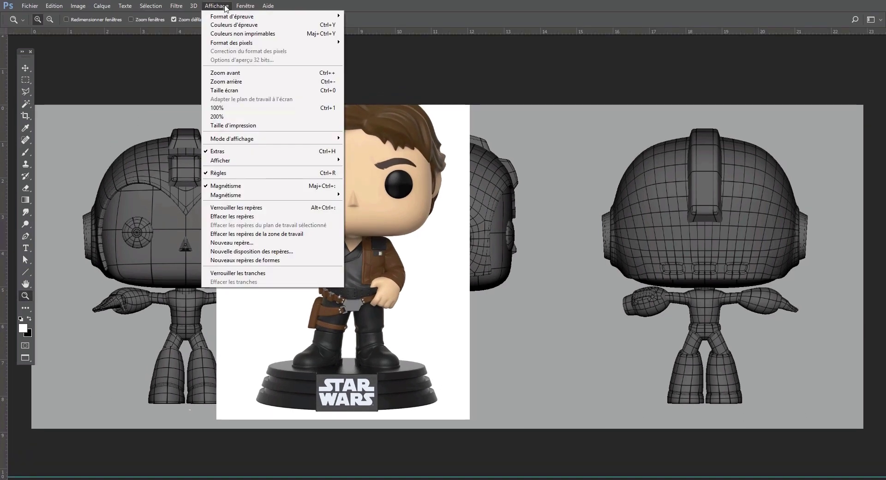
left_click(161, 213)
left_click_drag(148, 33, 265, 403)
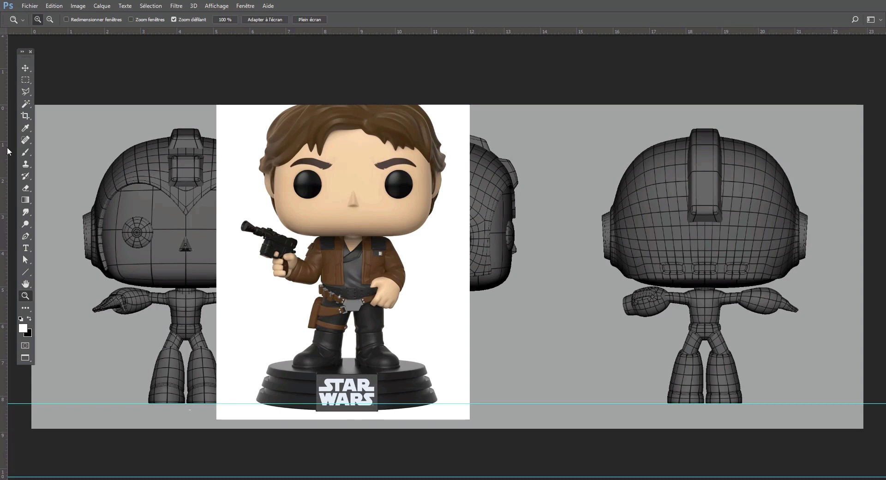
- Move the Han Solo layer so its feet rest on the guide, and add a horizontal guide at the top of the wireframe heads
key("v")
left_click_drag(379, 230, 388, 257)
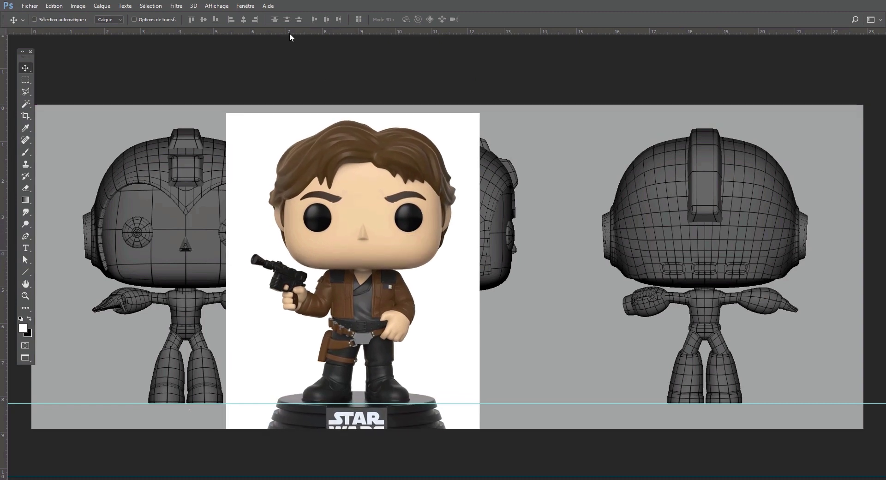
left_click_drag(289, 33, 532, 139)
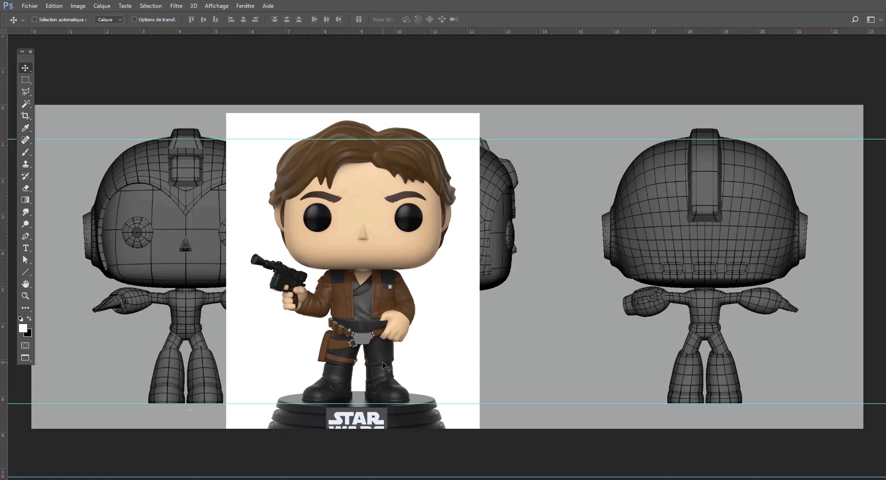
- Set the transform reference point at Han Solo's feet, scale the layer down slightly from there and apply the transformation
key("ctrl+t")
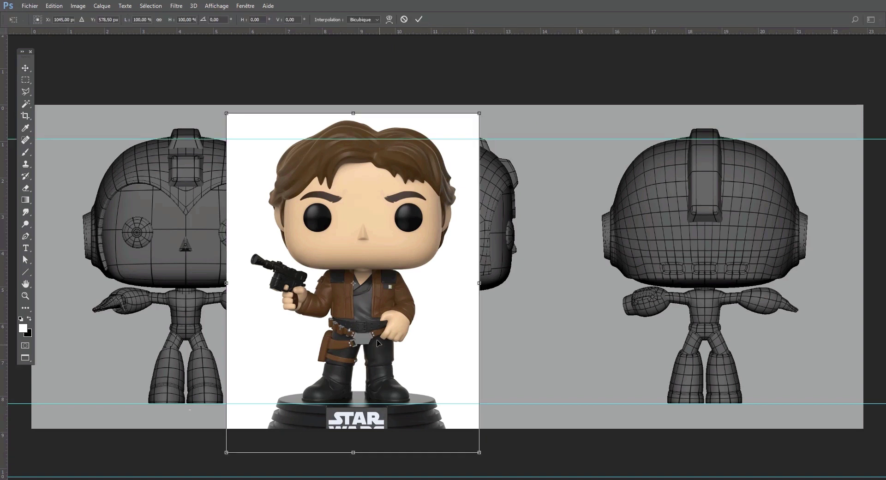
left_click_drag(355, 283, 397, 402)
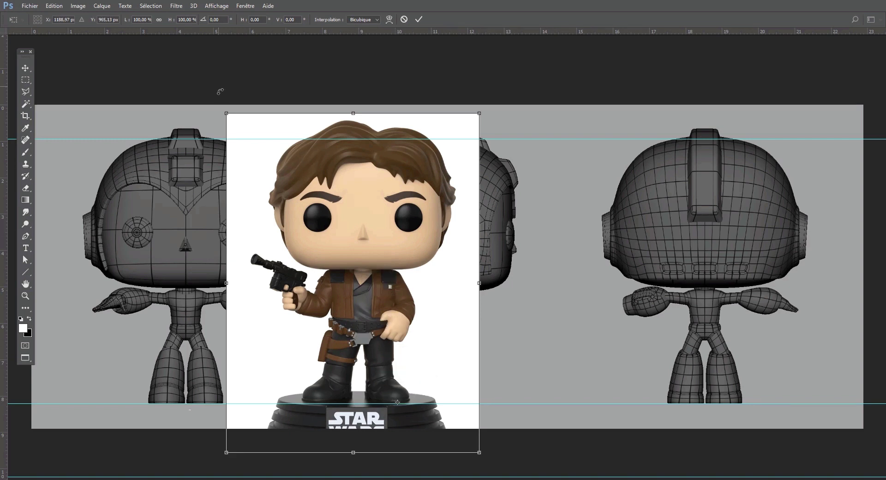
left_click_drag(229, 109, 236, 126)
key("Return")
- Add horizontal guides at the wireframe's nose base and eye tops, and scale the Han Solo layer down slightly more to match
left_click_drag(296, 38, 328, 248)
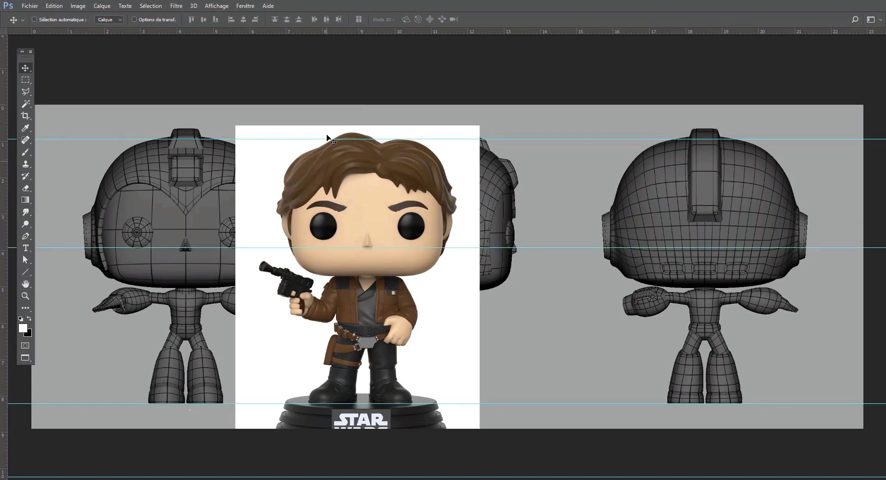
left_click_drag(283, 31, 302, 217)
key("ctrl+t")
left_click_drag(235, 126, 245, 132)
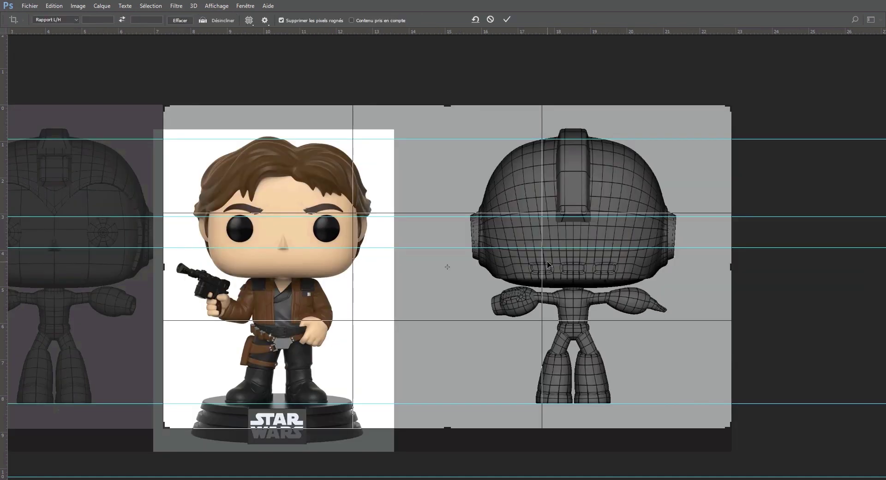
- Crop the document to the edges of the Han Solo picture, removing the wireframe views around it
left_click_drag(729, 267, 561, 267)
left_click_drag(332, 267, 327, 267)
left_click_drag(448, 108, 448, 125)
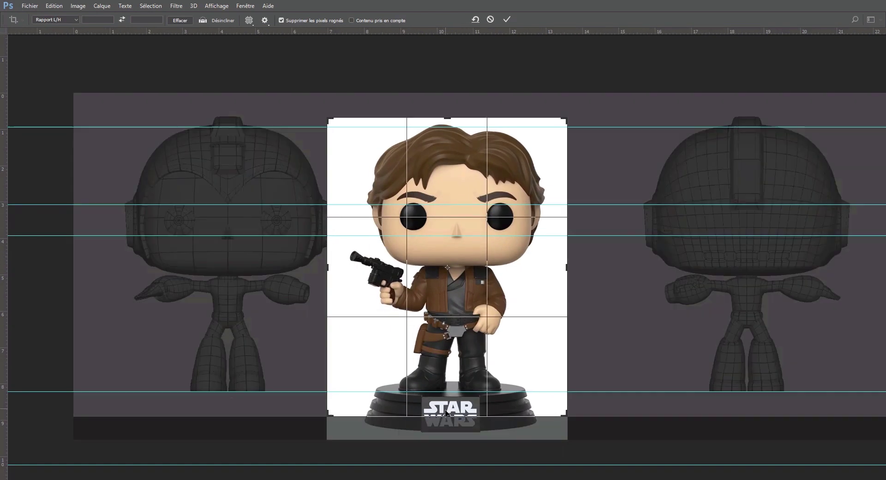
key("Return")
- Save the cropped picture in the GABARITS folder as a JPEG named HanSolo_POP 2.jpg
left_click(29, 6)
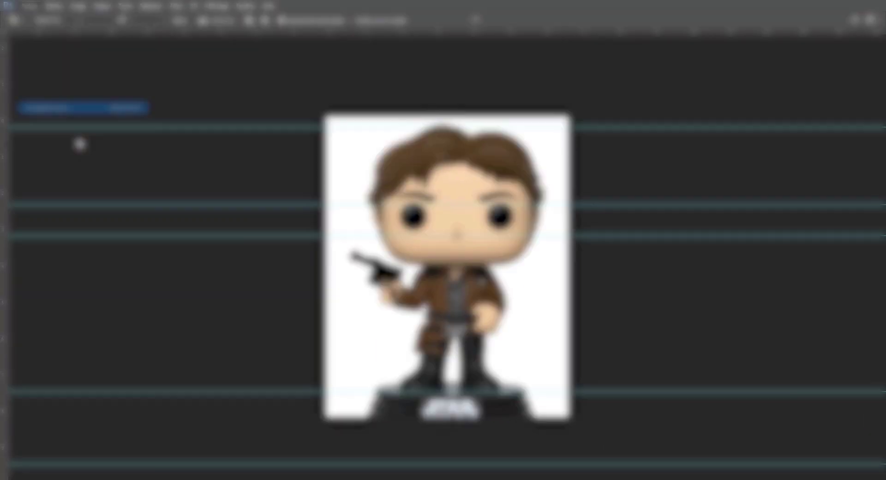
left_click(44, 109)
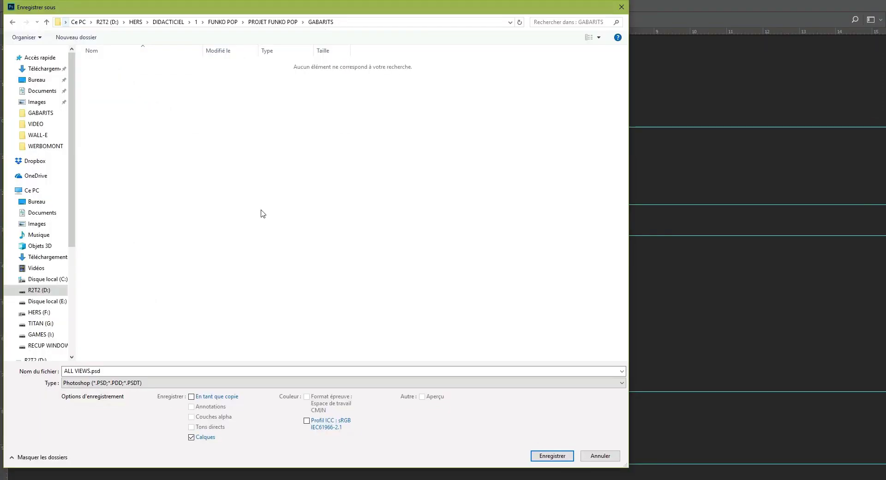
key("alt+Down")
left_click(152, 297)
scroll(236, 209, "up", 5, "ctrl")
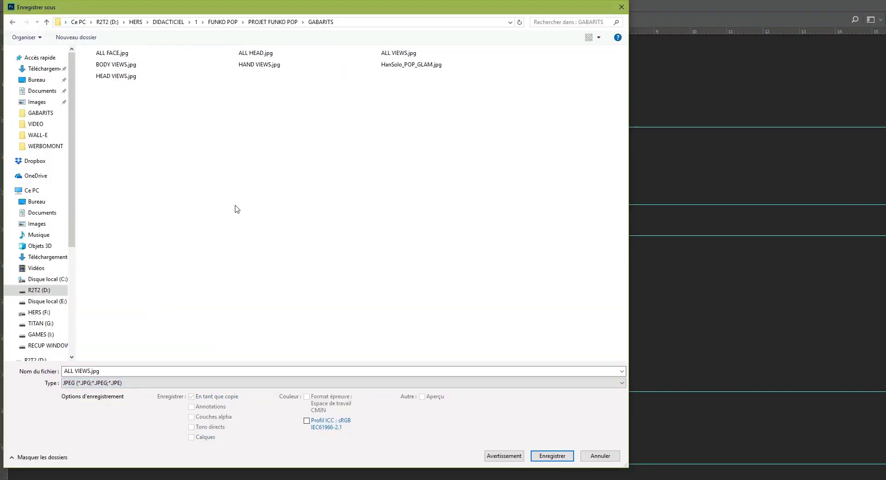
left_click(388, 86)
left_click(113, 370)
key("shift+End")
key("BackSpace")
key("Return")
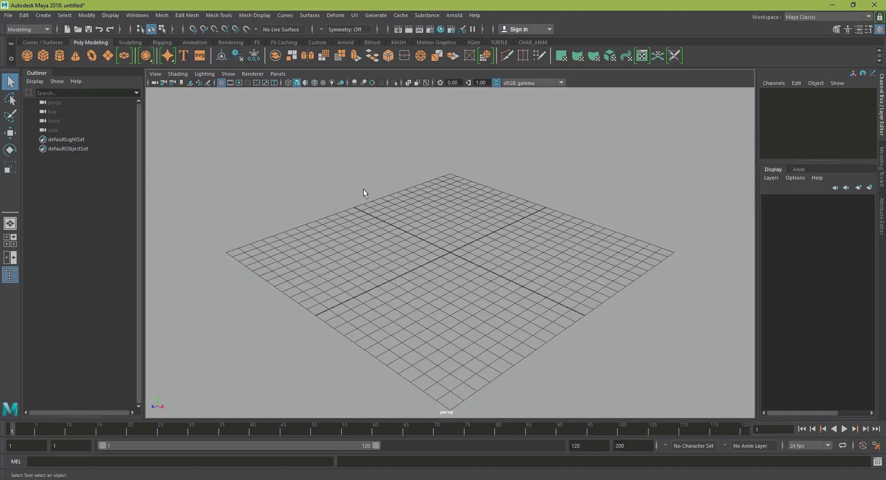
- Switch to Maya, enlarge the front view and browse to the PROJET FUNKO POP\GABARITS folder for an image plane import
left_click(10, 239)
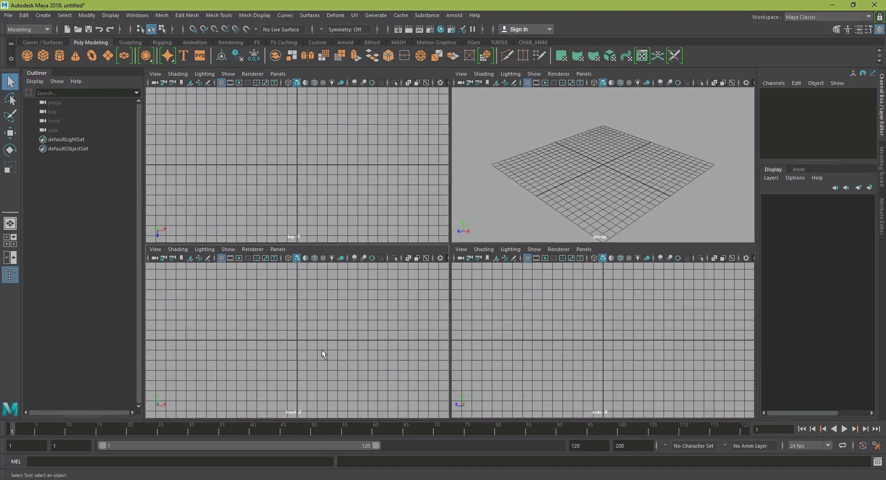
key("space")
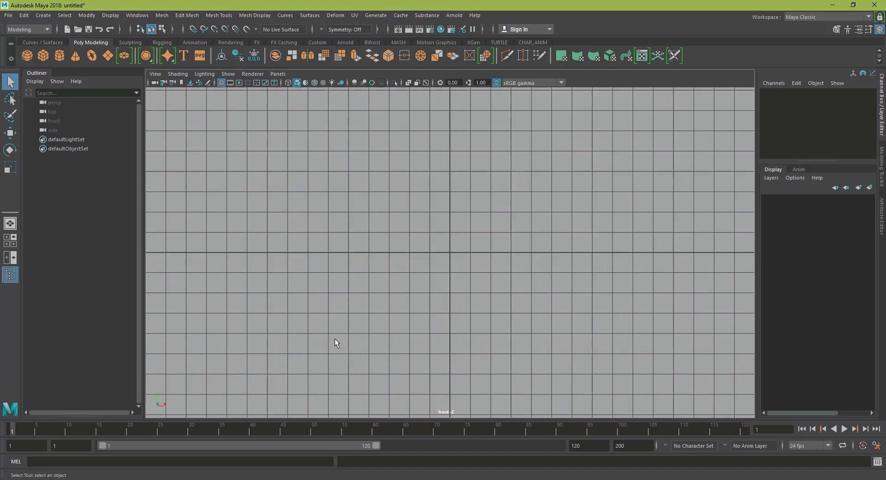
left_click(9, 15)
left_click(88, 324)
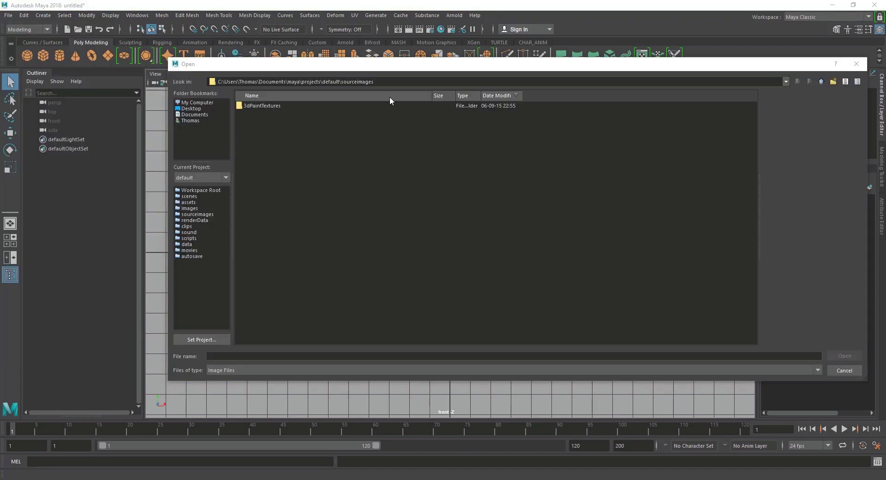
left_click_drag(389, 81, 216, 83)
type("D:\\HERS\\DIDACTICIEL\\1\\FUNKO POP\\PROJET FUNKO POP\\GABARITS")
key("Return")
- Preview the images in the GABARITS folder and import the head template with front, side and top views as the front image plane
left_click(261, 113)
left_click(268, 158)
left_click(266, 165)
left_click(259, 129)
left_click(262, 136)
left_click(269, 143)
left_click(840, 356)
- Import the head template image from the GABARITS folder as an image plane in the side view
key("space")
key("space")
left_click(156, 74)
mouse_move(217, 280)
left_click(300, 280)
left_click_drag(389, 81, 216, 82)
key("ctrl+v")
key("Return")
left_click(256, 158)
left_click(843, 356)
- In the perspective view, move the head image planes back behind the grid and raise them above it
key("space")
key("space")
left_click_drag(488, 267, 363, 230)
left_click_drag(517, 155, 516, 115)
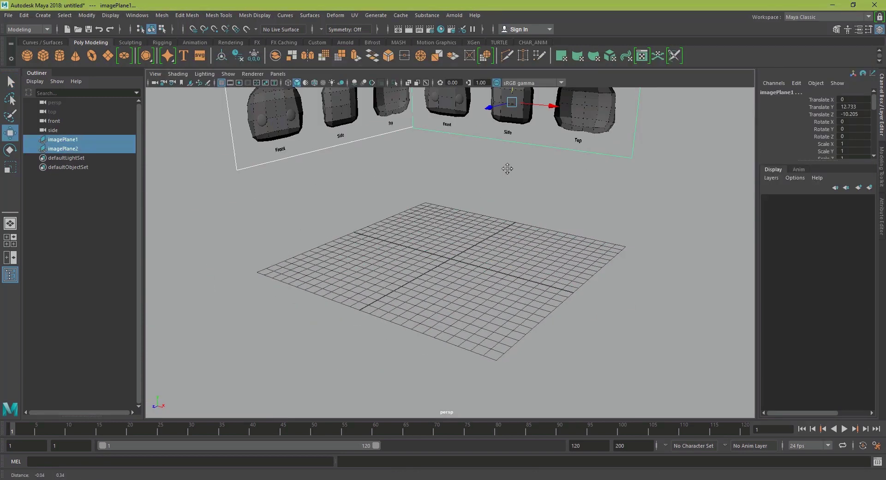
left_click(457, 318)
- Import ALL VIEWS.jpg from the GABARITS folder as an image plane in the front view
key("space")
key("space")
left_click(155, 74)
left_click(299, 280)
left_click_drag(388, 81, 215, 82)
type("D:\\HERS\\DIDACTICIEL\\1\\FUNKO POP\\PROJET FUNKO POP\\GABARITS")
key("Return")
left_click(259, 150)
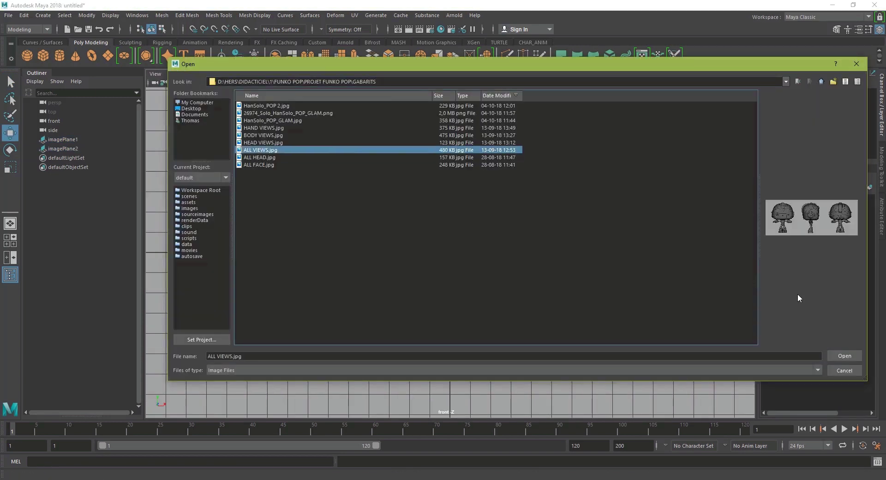
left_click(844, 356)
- Import ALL VIEWS.jpg from the GABARITS folder as an image plane in the side view
key("space")
key("space")
left_click(155, 74)
left_click(300, 280)
type("D:\\HERS\\DIDACTICIEL\\1\\FUNKO POP\\PROJET FUNKO POP\\GABARITS")
left_click(258, 150)
left_click(851, 357)
- Arrange the full-body image planes behind the grid with feet at ground level, keeping the head planes behind and above them
key("space")
key("space")
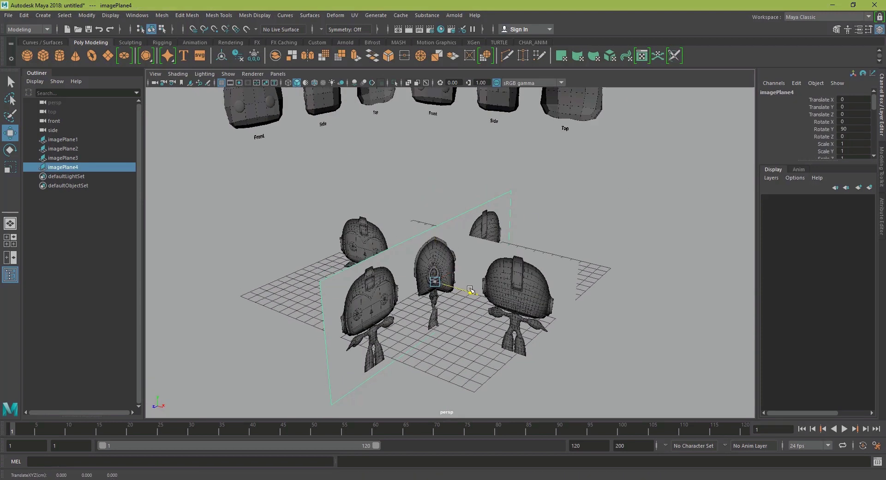
left_click_drag(471, 285, 309, 242)
left_click_drag(408, 291, 510, 240)
left_click(272, 214, "shift")
left_click_drag(277, 194, 276, 161)
left_click_drag(392, 258, 461, 277, "alt")
left_click_drag(464, 215, 478, 212)
- Import the Han Solo reference picture as an image plane in the front view and return to the perspective view
key("space")
key("space")
left_click(155, 74)
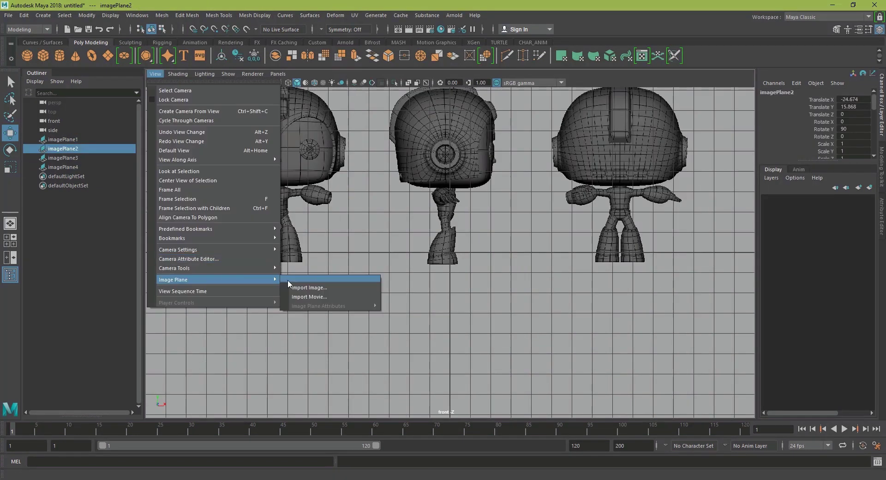
left_click(300, 280)
left_click(272, 144)
left_click(272, 123)
left_click(842, 354)
key("space")
key("space")
- Set D:\HERS\DIDACTICIEL\1\FUNKO POP\PROJET FUNKO POP as the Maya project and create a default workspace there
left_click(9, 15)
left_click(55, 316)
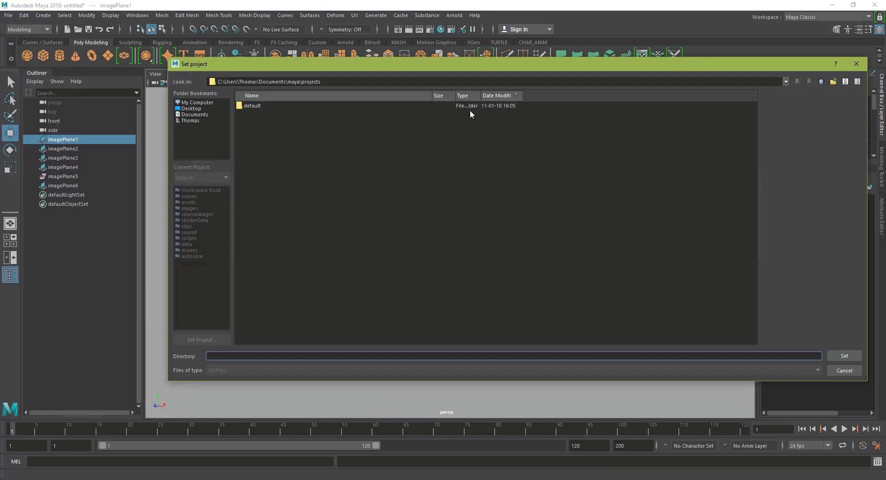
left_click(461, 82)
key("ctrl+a")
type("D:\\HERS\\DIDACTICIEL\\1\\FUNKO POP\\PROJET FUNKO POP")
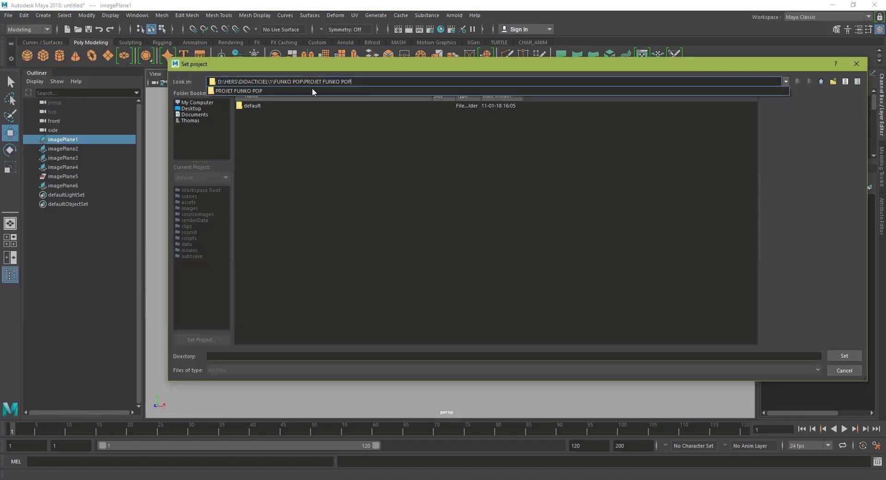
key("Return")
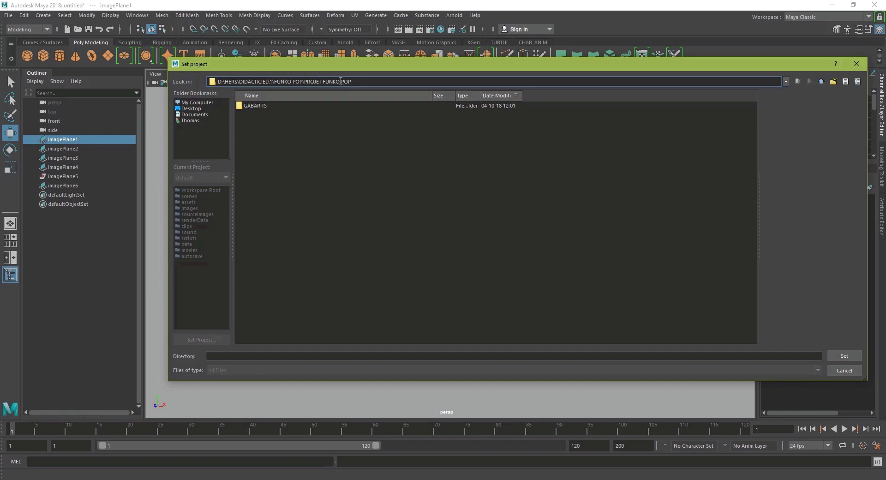
left_click(821, 82)
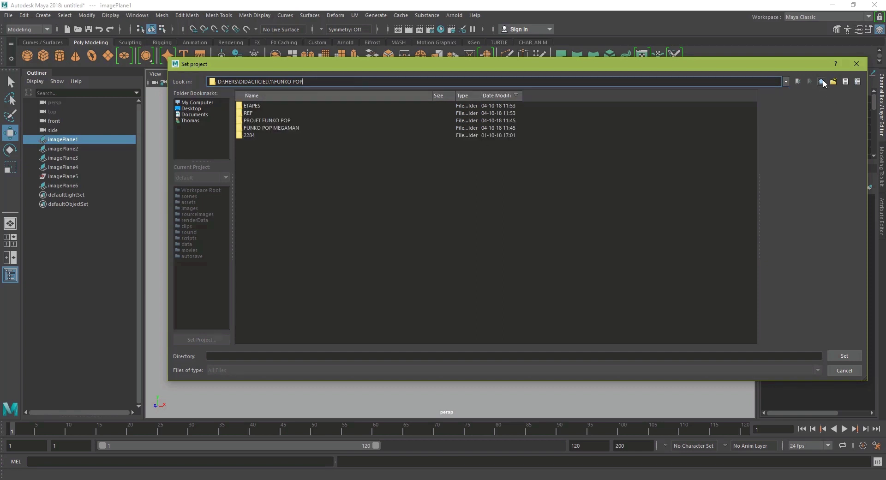
left_click(286, 128)
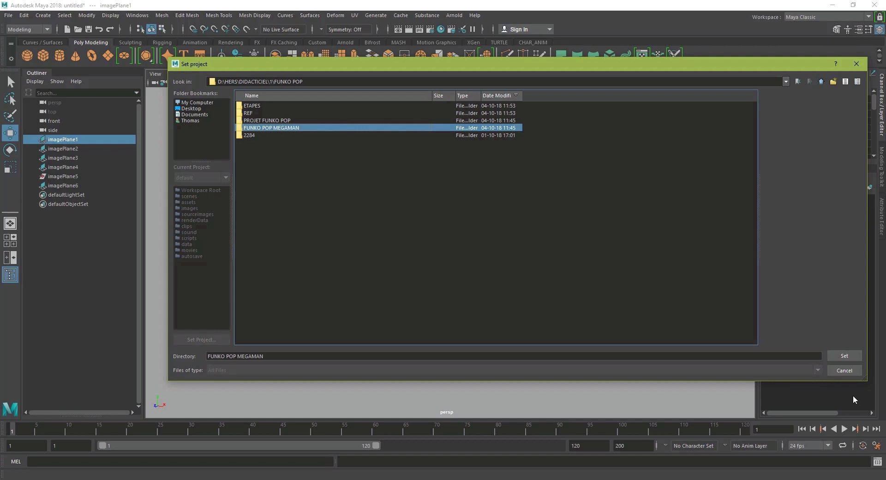
left_click(295, 121)
left_click(844, 355)
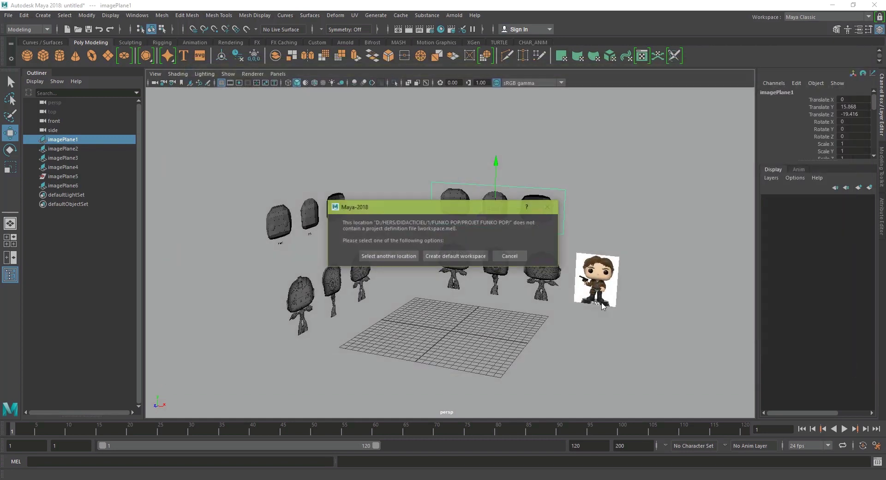
left_click(460, 254)
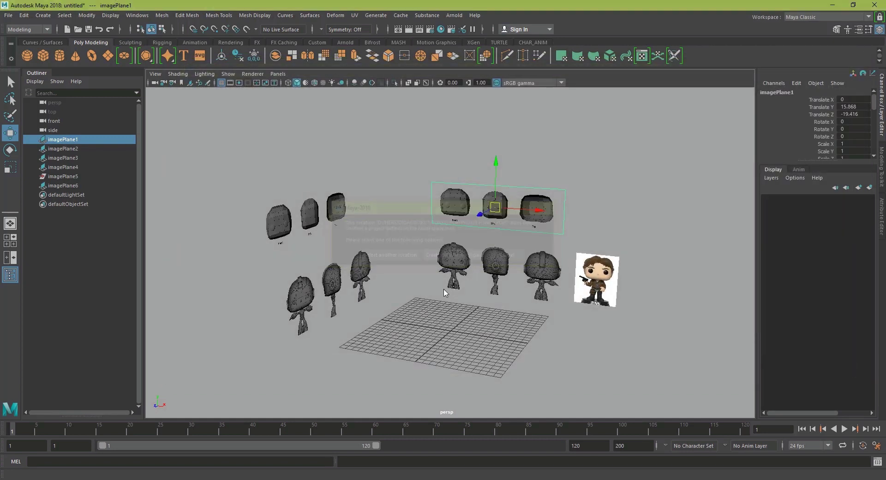
- Save the scene as a Maya Binary file named 1 Head in the PROJET FUNKO POP folder
left_click(8, 16)
left_click(63, 62)
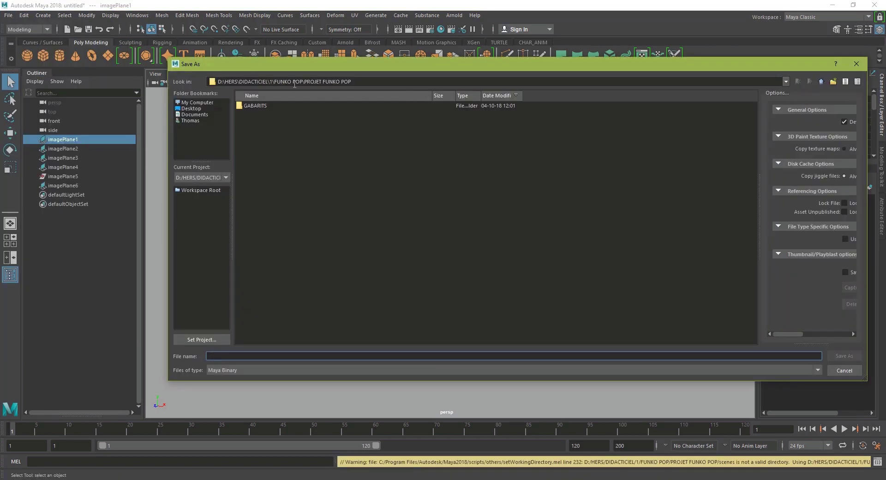
left_click(312, 82)
left_click(256, 356)
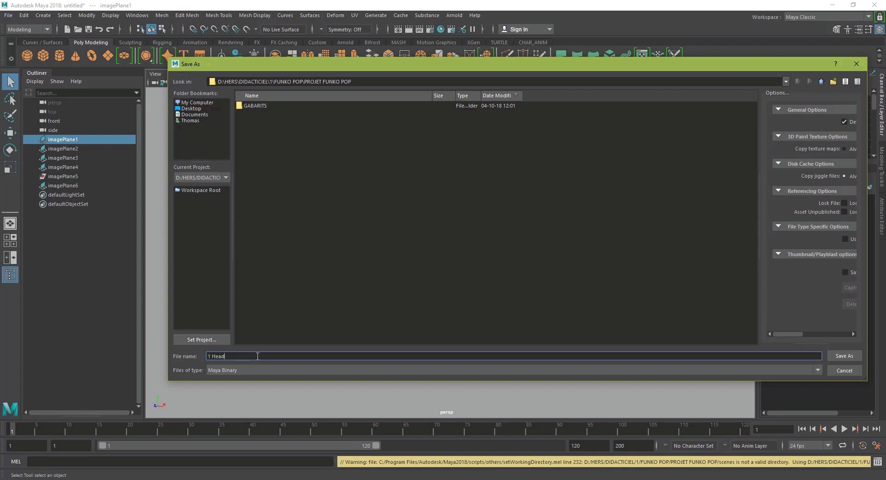
key("Return")
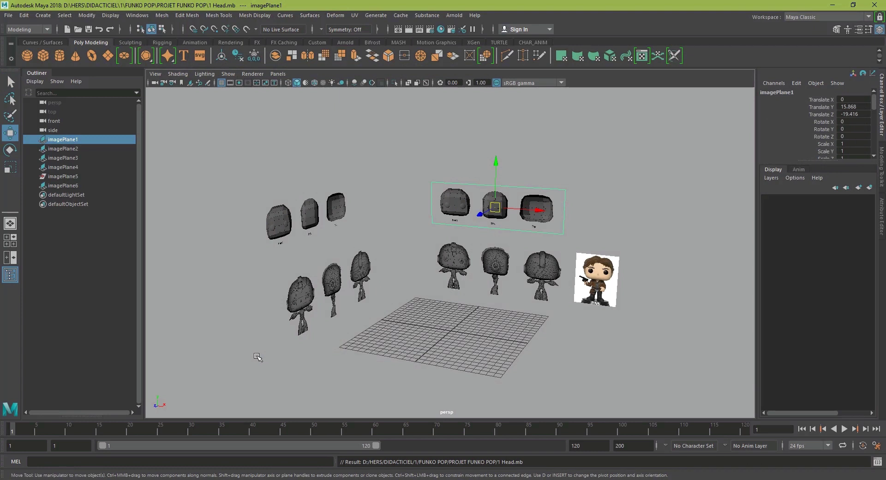
- Enlarge the front view, hide its grid and close the Outliner
key("space")
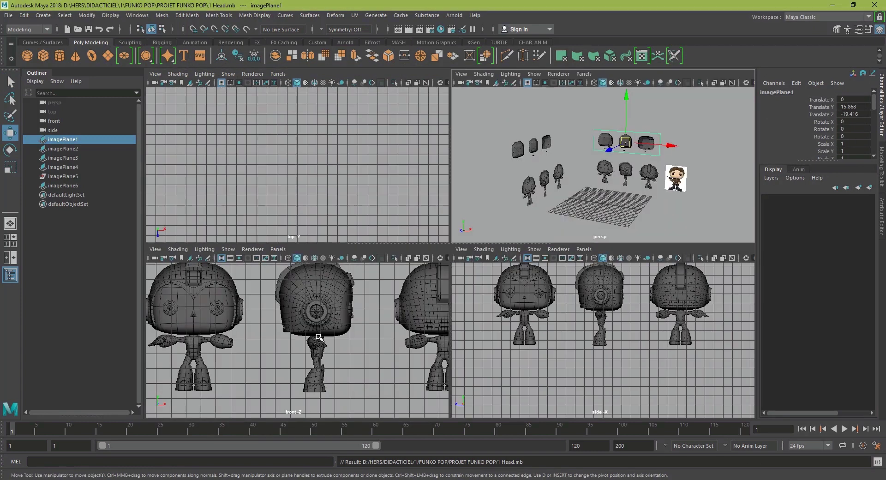
key("space")
middle_click_drag(449, 226, 352, 475, "alt")
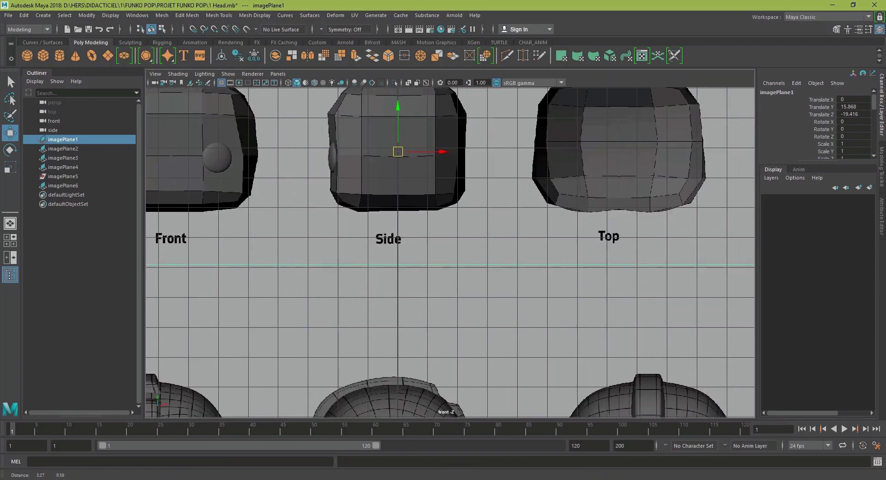
left_click(222, 83)
left_click_drag(27, 74, 53, 135)
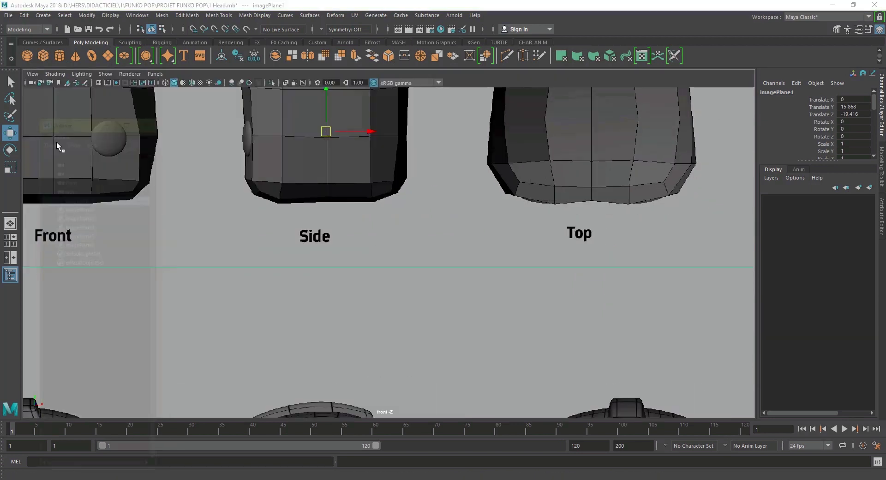
left_click(157, 131)
- Draw a polygon plane over the forehead face directly beside the centre line of the Front head template
key("f")
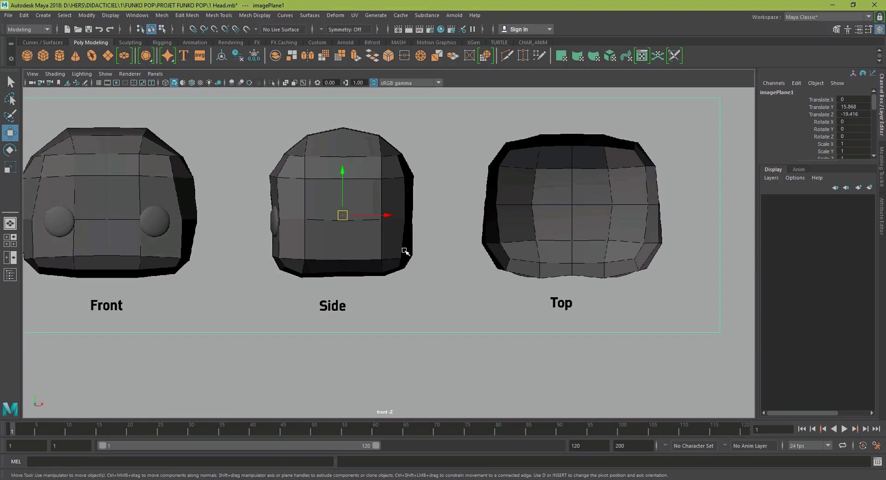
right_click_drag(249, 235, 521, 254, "alt")
scroll(521, 230, "up", 5)
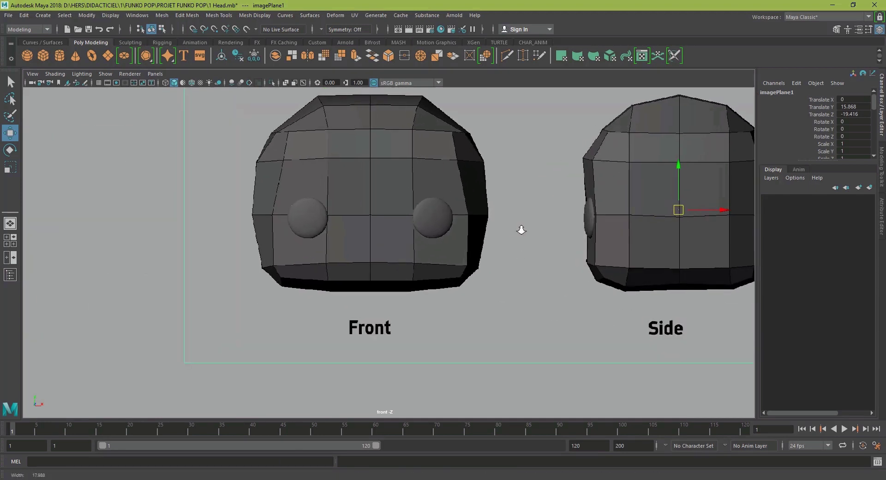
mouse_move(473, 264)
right_mouse_down("alt")
mouse_move(563, 257)
mouse_move(664, 273)
mouse_move(642, 268)
right_mouse_up("alt")
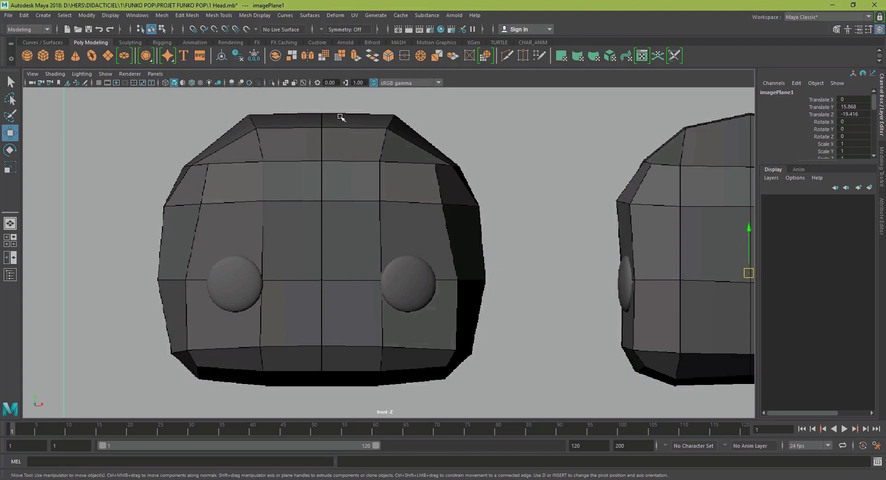
middle_click_drag(442, 192, 431, 188, "alt")
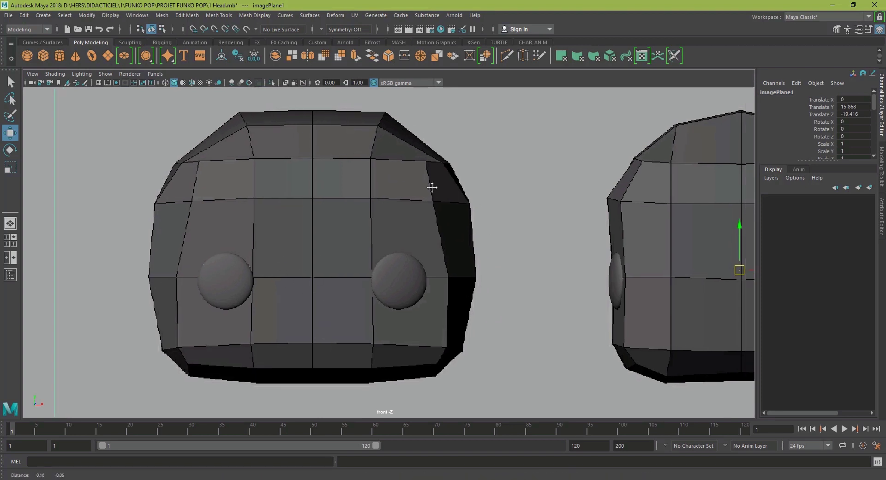
left_click(108, 55)
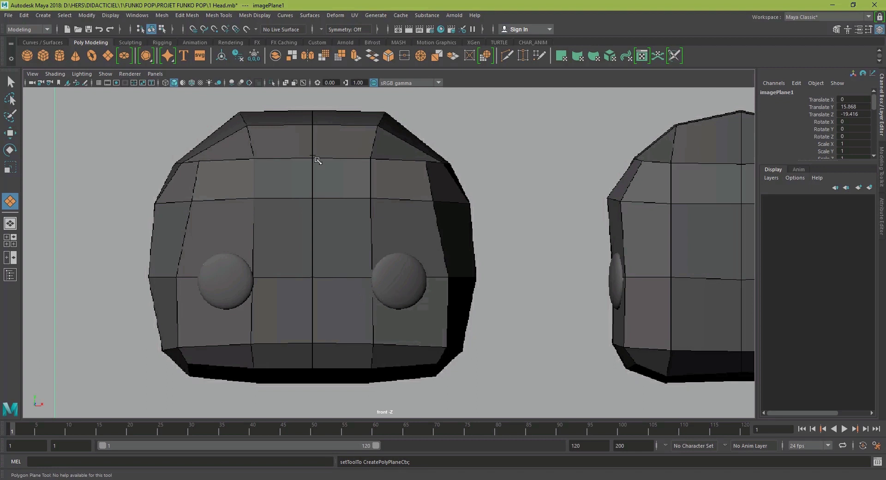
left_click_drag(313, 158, 377, 203)
scroll(411, 184, "up", 3)
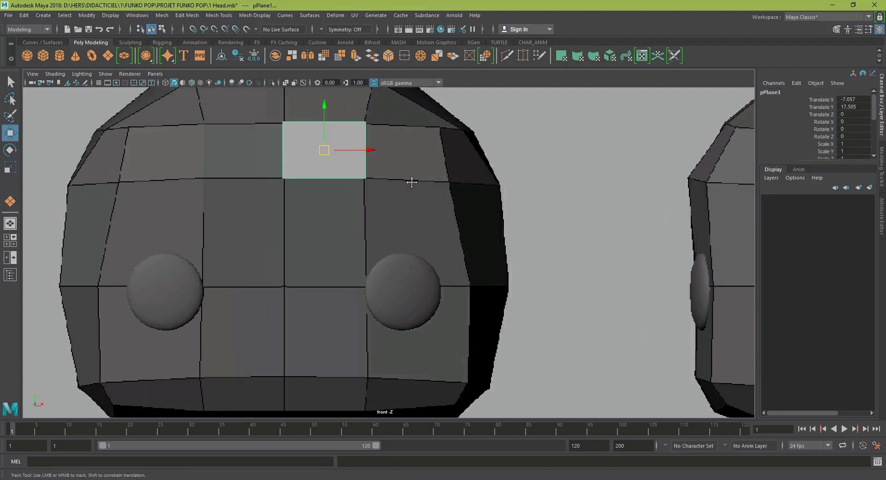
- Extrude the plane's outer edge sideways over the next forehead face and fit its outer vertex to the Front template
left_click_drag(361, 172, 363, 173)
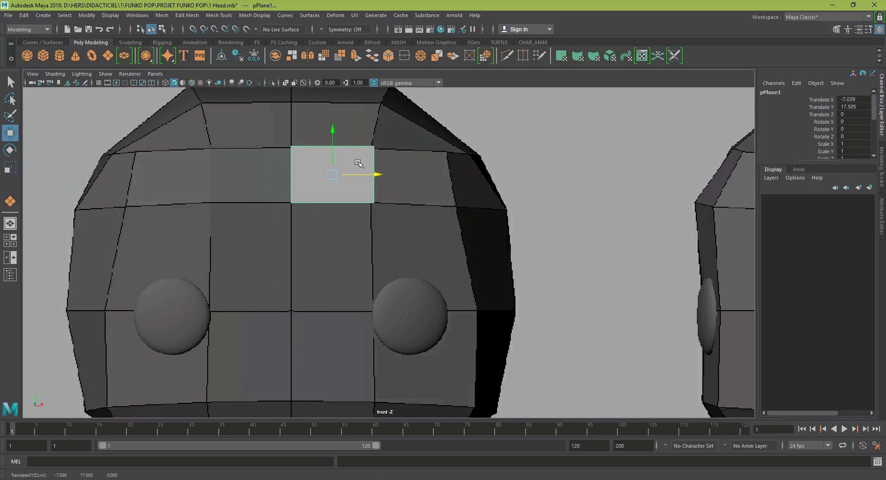
right_click(358, 163)
left_click(358, 137)
left_click(375, 159)
right_click_drag(375, 158, 376, 184, "shift")
left_click_drag(377, 174, 453, 175)
right_click(433, 159)
left_click(394, 160)
left_click(454, 148)
mouse_move(455, 147)
left_mouse_down()
mouse_move(440, 164)
mouse_move(450, 153)
left_mouse_up()
- Extrude the two lower edges down to the eye line and align the outer corner vertex with the template
middle_click_drag(346, 182, 333, 138, "alt")
right_click_drag(331, 137, 333, 116)
left_click(334, 160)
right_click_drag(366, 158, 354, 141, "shift")
left_click_drag(367, 119, 367, 226)
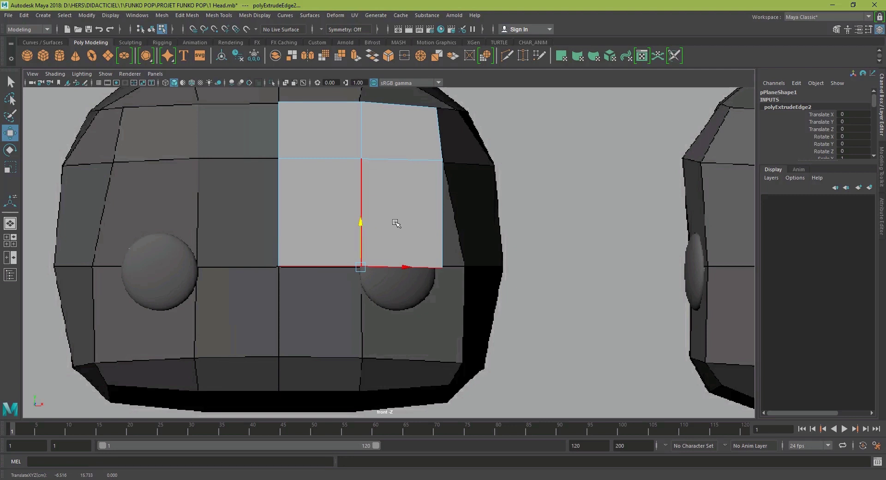
right_click_drag(383, 221, 463, 243)
left_click(442, 267)
left_click_drag(442, 267, 465, 268)
- Extrude the bottom edges down from the eye line to the next template line and fit the outer corner vertex
middle_click_drag(355, 266, 328, 160, "alt")
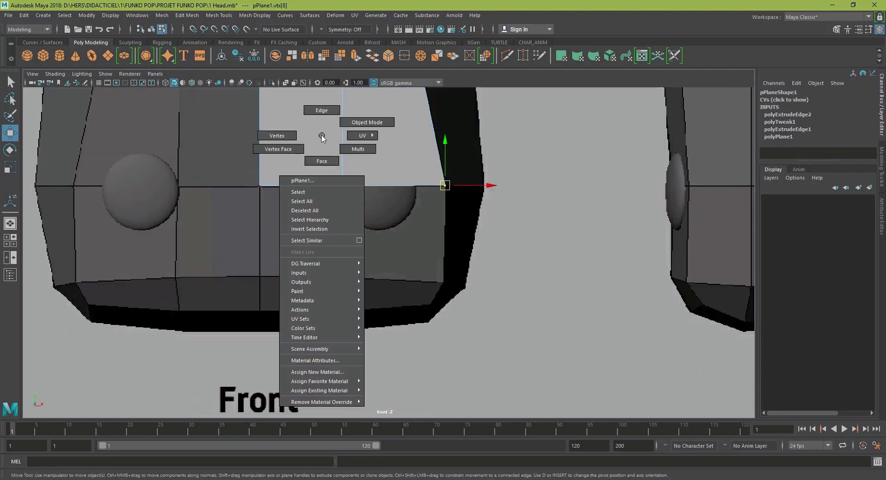
left_click(312, 140)
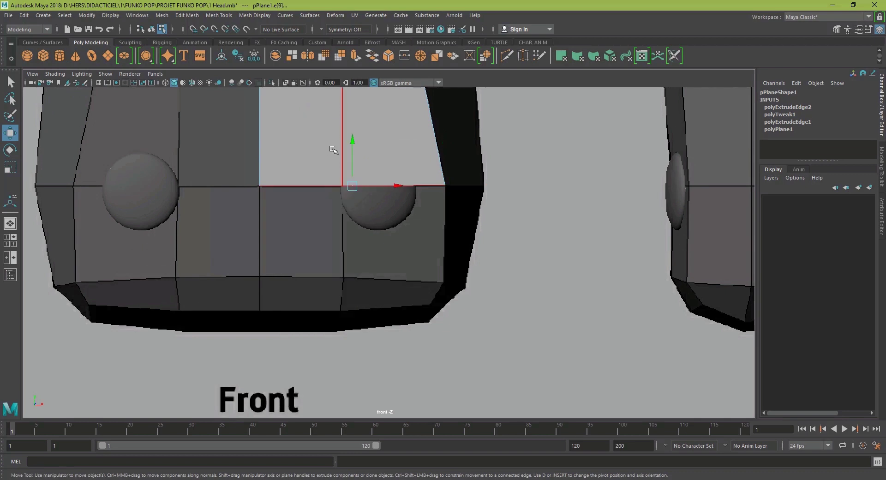
key("ctrl+e")
key("w")
left_click_drag(352, 147, 354, 234)
middle_click_drag(354, 234, 395, 164, "alt")
right_click_drag(395, 164, 456, 198)
left_click(421, 212)
left_click_drag(420, 213, 418, 220)
- Extrude the bottom edges down over the chin strip and fit its outer vertex to the template
right_click_drag(331, 187, 288, 173)
key("ctrl+e")
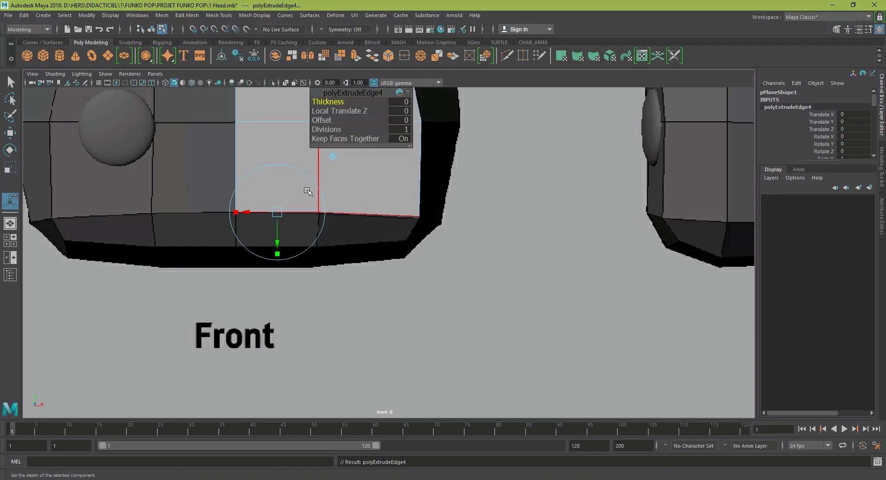
key("w")
left_click_drag(327, 169, 329, 204)
right_click_drag(328, 204, 432, 241)
left_click_drag(432, 241, 412, 258)
left_click_drag(419, 251, 409, 242)
- Extrude the top edges upward over the row above the forehead and switch the view to wireframe
middle_click_drag(425, 147, 405, 275, "alt")
key("ctrl+e")
key("w")
left_click_drag(294, 157, 295, 115)
key("4")
- Extrude the outer side edges over the dark outer strip of the Front template
left_click_drag(369, 154, 387, 201)
left_click(378, 199)
right_click_drag(376, 202, 377, 225, "shift")
left_click_drag(378, 200, 386, 256)
scroll(469, 217, "up", 3)
left_click_drag(360, 212, 401, 211)
right_click_drag(368, 208, 369, 233, "shift")
left_click_drag(369, 212, 393, 341)
- Fit the outer strip's vertices to the head silhouette down towards the jaw
middle_click_drag(393, 341, 371, 205, "alt")
right_click_drag(395, 141, 369, 141)
left_click(366, 205)
left_click_drag(405, 206, 361, 327)
middle_click_drag(362, 327, 369, 234, "alt")
left_click_drag(396, 237, 344, 264)
left_click(362, 235)
key("ctrl+e")
- Extrude the chin edges down to the bottom of the Front template and fit the jaw corner vertices
middle_click_drag(291, 245, 333, 192, "alt")
right_click_drag(334, 192, 334, 169)
left_click(240, 214)
key("ctrl+e")
key("w")
left_click_drag(265, 211, 265, 235)
scroll(364, 221, "up", 3)
right_click_drag(363, 220, 346, 199)
left_click(384, 188)
left_click_drag(384, 187, 360, 211)
left_click(433, 141)
- Merge all overlapping vertices of the half-face mesh
scroll(348, 271, "down", 10)
middle_click_drag(348, 271, 320, 303, "alt")
right_click_drag(321, 304, 403, 308, "alt")
left_click_drag(400, 330, 207, 99)
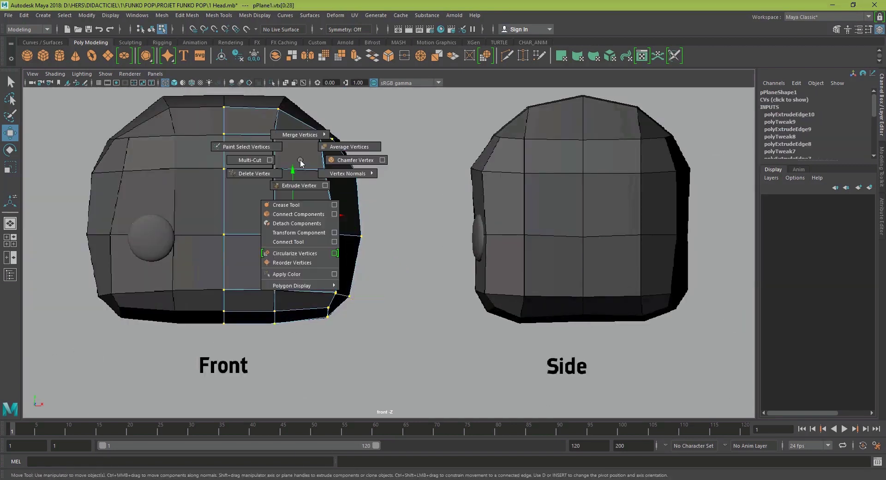
right_click_drag(258, 196, 338, 184, "shift")
middle_click_drag(338, 188, 344, 258, "alt")
right_click_drag(344, 258, 501, 272, "alt")
left_click_drag(353, 103, 365, 102)
middle_click_drag(322, 392, 350, 208, "alt")
scroll(350, 208, "down", 6)
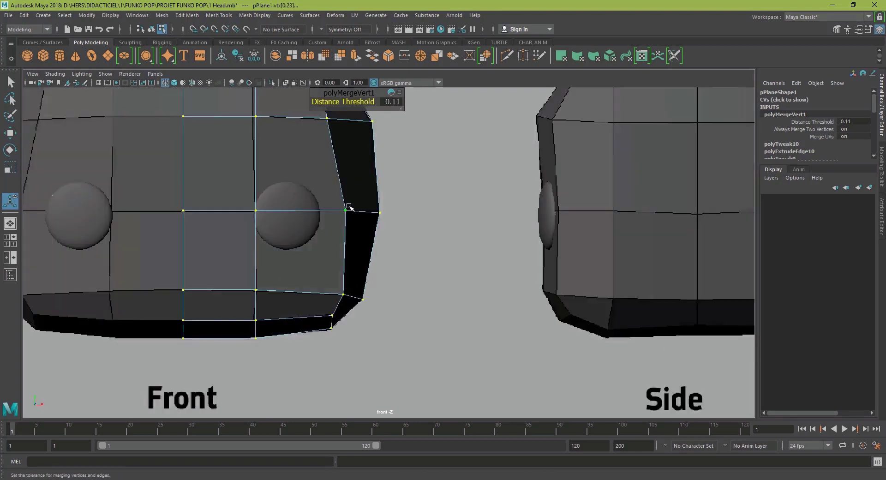
- Return to object mode in the four-view layout, hide the side view's grid and move the mesh forward along Z
right_click_drag(350, 207, 375, 186)
key("q")
key("space")
key("f")
scroll(489, 326, "down", 10)
middle_click_drag(489, 327, 469, 302, "alt")
scroll(470, 303, "up", 5)
key("w")
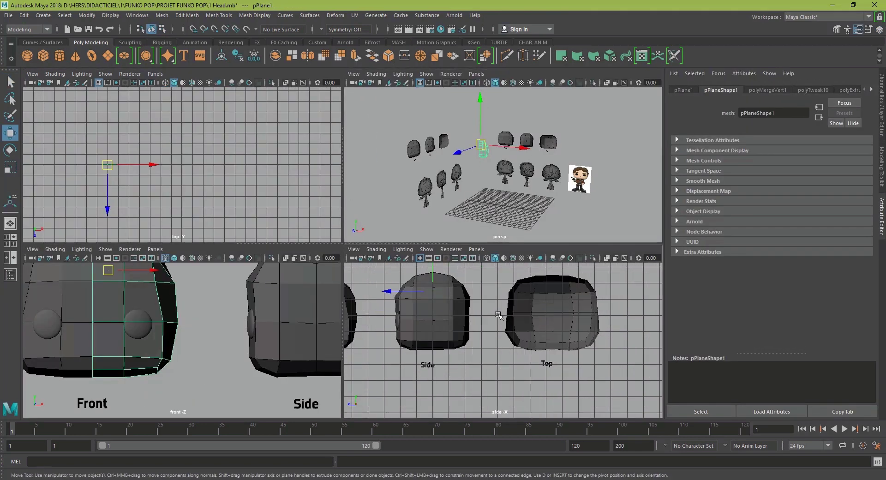
left_click(418, 259)
scroll(514, 330, "up", 4)
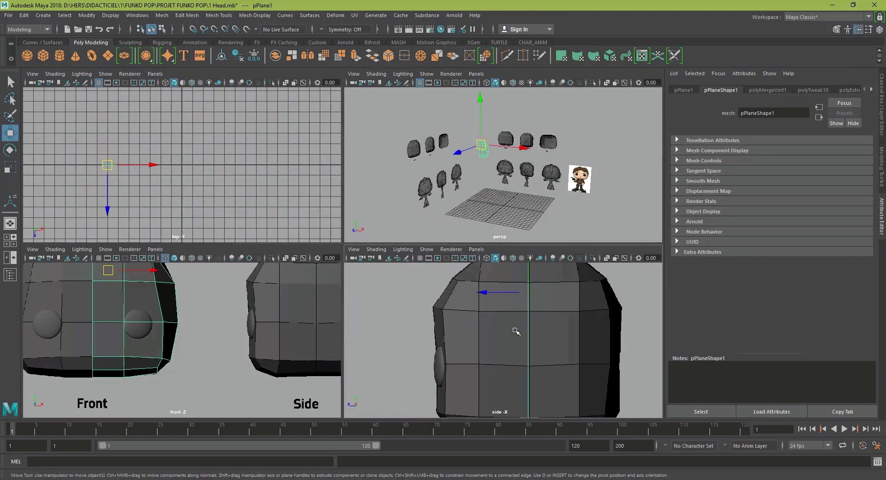
left_click_drag(503, 294, 460, 293)
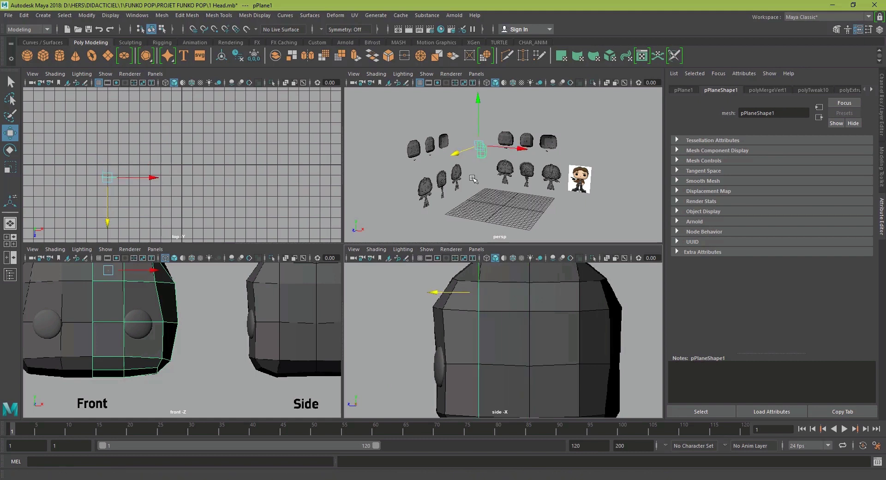
- Move the faces beside the centre line forward to the front of the Side template
scroll(478, 196, "up", 8)
right_click_drag(476, 175, 462, 192)
double_click(455, 180)
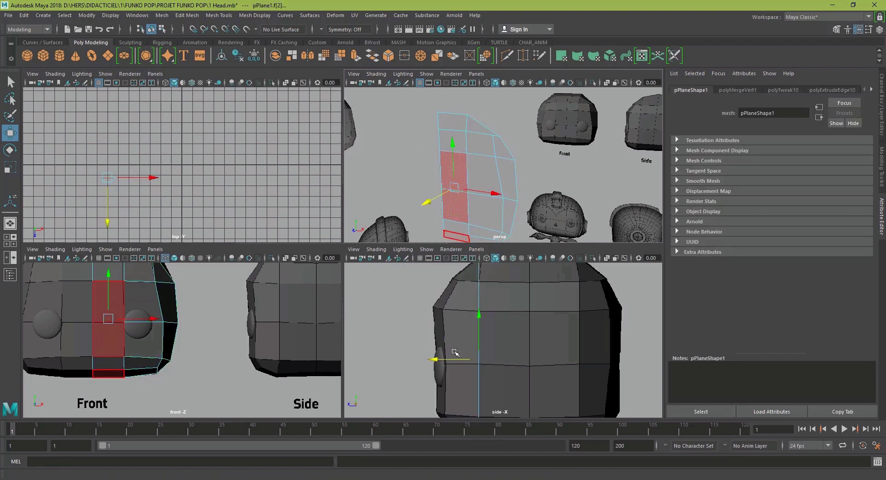
left_click_drag(455, 359, 408, 359)
- Adjust the depth of the vertices one column out from the centre line against the Side template in wireframe
right_click(450, 146)
right_click_drag(469, 172, 429, 173)
left_click_drag(446, 150, 464, 239)
key("4")
scroll(450, 378, "up", 5)
left_click_drag(392, 346, 409, 347)
- Move the upper forehead vertex forward onto the slope of the Side template
middle_click_drag(475, 153, 467, 190, "alt")
middle_click_drag(428, 282, 430, 395, "alt")
key("q")
left_click(456, 169)
key("w")
left_click_drag(462, 314, 429, 311)
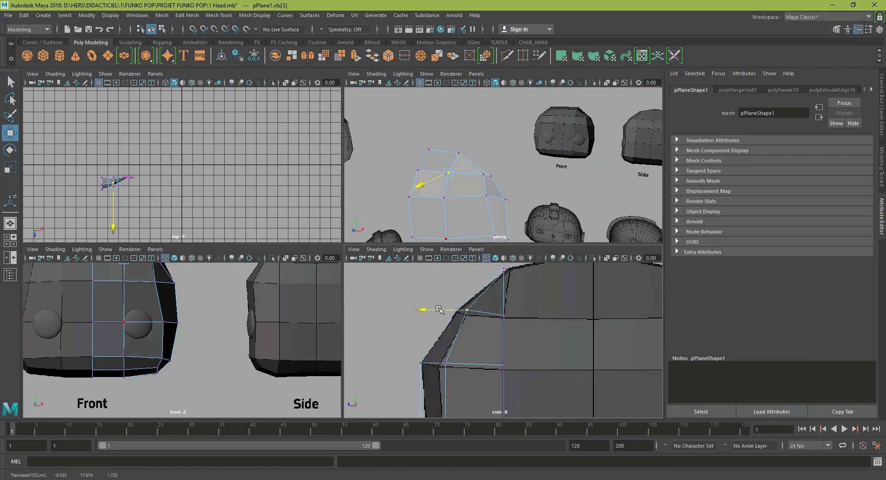
- Fine-tune the depth of the upper forehead vertices in the enlarged side view to follow the template
left_click(459, 152)
middle_click_drag(478, 268, 473, 296, "alt")
key("space")
scroll(338, 192, "up", 4)
left_click_drag(338, 191, 349, 190)
middle_click_drag(221, 351, 368, 189, "alt")
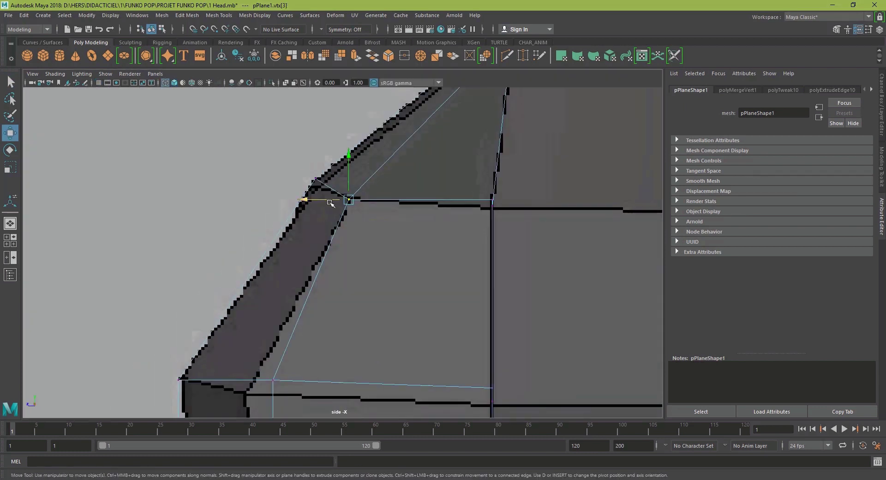
left_click_drag(340, 202, 313, 203)
left_click_drag(308, 303, 212, 304)
- Pull the outer column's vertices forward along Z to the matching lines of the Side template
key("space")
left_click(484, 176)
left_click_drag(530, 294, 465, 295)
left_click(485, 195)
left_click_drag(530, 395, 409, 395)
middle_click_drag(447, 389, 439, 203, "alt")
left_click(493, 178)
left_click_drag(521, 346, 395, 375)
left_click(410, 183)
- Move the lower face and chin vertices forward to match the front contour of the Side template
left_click(461, 153)
scroll(469, 214, "up", 3)
left_click(425, 197)
left_click_drag(505, 377, 391, 376)
middle_click_drag(450, 312, 444, 234, "alt")
left_click_drag(443, 189, 461, 154, "alt")
left_click_drag(422, 130, 446, 157)
left_click_drag(511, 371, 403, 371)
left_click(470, 134)
left_click_drag(496, 351, 389, 352)
- Fit the chin vertex beside the centre line to the lower corner of the Side template
left_click_drag(466, 180, 501, 152, "alt")
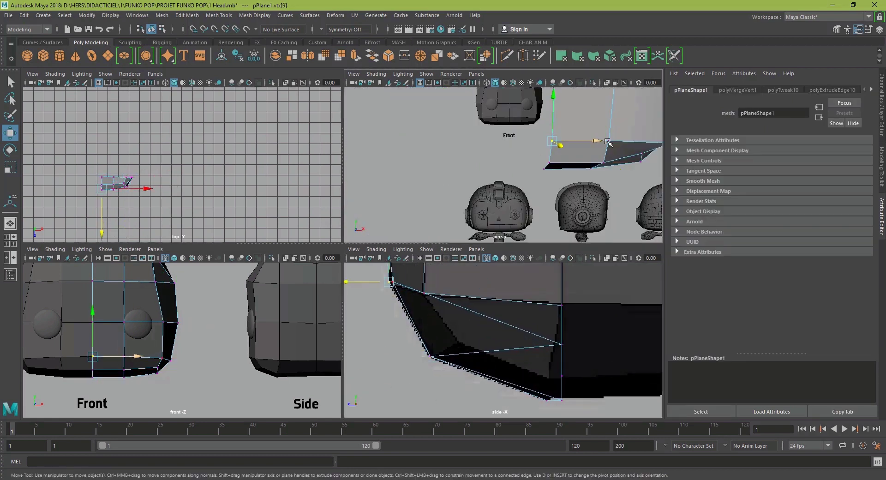
middle_click_drag(585, 154, 475, 184, "alt")
key("q")
left_click_drag(432, 327, 416, 312)
scroll(416, 316, "up", 4)
key("w")
left_click_drag(510, 223, 518, 203, "alt")
scroll(518, 332, "down", 5)
- Fine-tune the remaining front vertices' depth so they sit on the Side template's lines
left_click(530, 336)
scroll(528, 351, "up", 4)
mouse_move(397, 301)
left_mouse_down()
mouse_move(418, 324)
mouse_move(387, 313)
left_mouse_up()
middle_click_drag(443, 299, 475, 396, "alt")
left_click_drag(480, 305, 507, 333)
left_click_drag(429, 293, 457, 322)
left_click_drag(420, 308, 422, 308)
- Examine the half head's front surface against the reference templates in perspective
key("space")
middle_click_drag(502, 198, 513, 251, "alt")
scroll(514, 251, "down", 3)
key("space")
key("space")
middle_click_drag(411, 177, 445, 217, "alt")
key("space")
key("space")
scroll(443, 308, "down", 5)
- Extrude the half head's outer border edges, excluding the centre line, back along Z to the middle line of the Side template
right_click_drag(327, 323, 329, 291)
left_click(352, 302)
key("space")
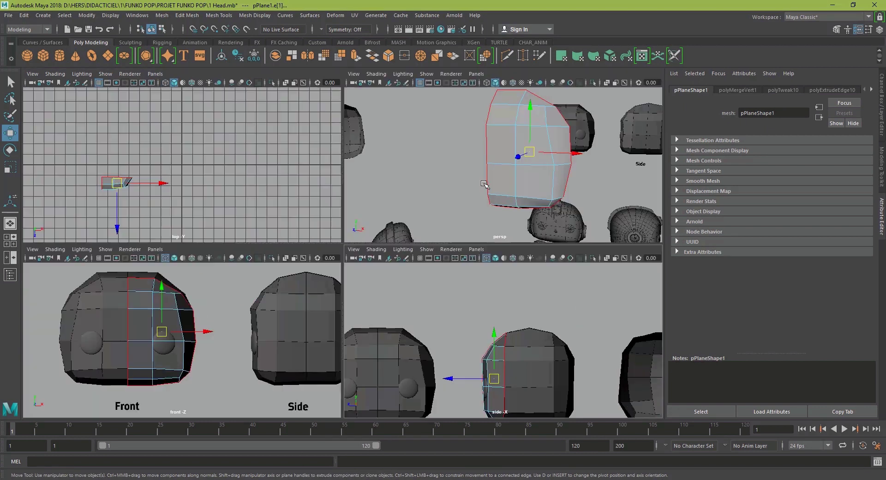
left_click_drag(470, 209, 473, 219, "alt")
key("q")
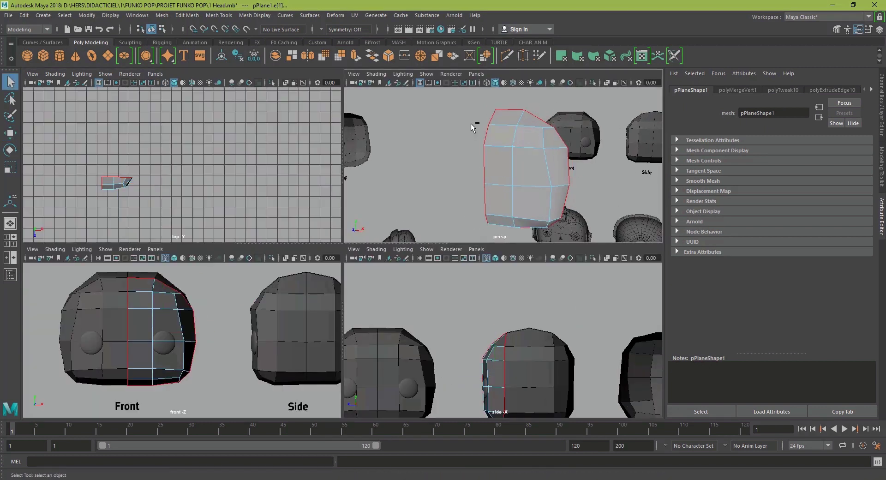
left_click_drag(496, 161, 495, 162)
left_click_drag(469, 193, 466, 189, "ctrl")
left_click_drag(492, 159, 469, 183, "ctrl")
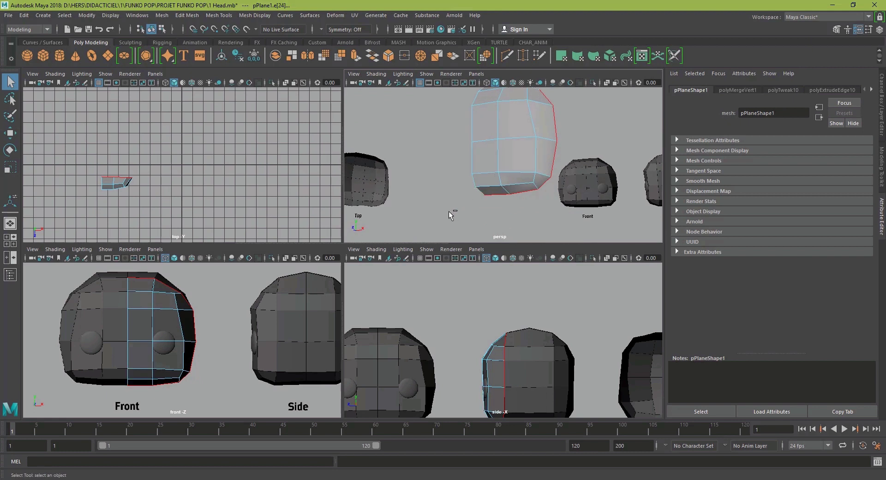
key("w")
scroll(488, 332, "up", 5)
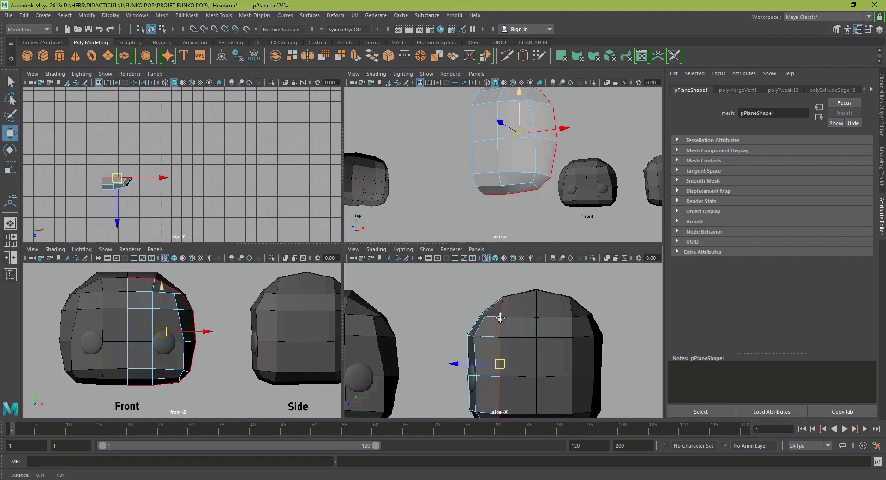
right_click_drag(488, 282, 489, 305, "shift")
key("w")
left_click_drag(452, 324, 490, 326)
middle_click_drag(612, 308, 594, 338, "alt")
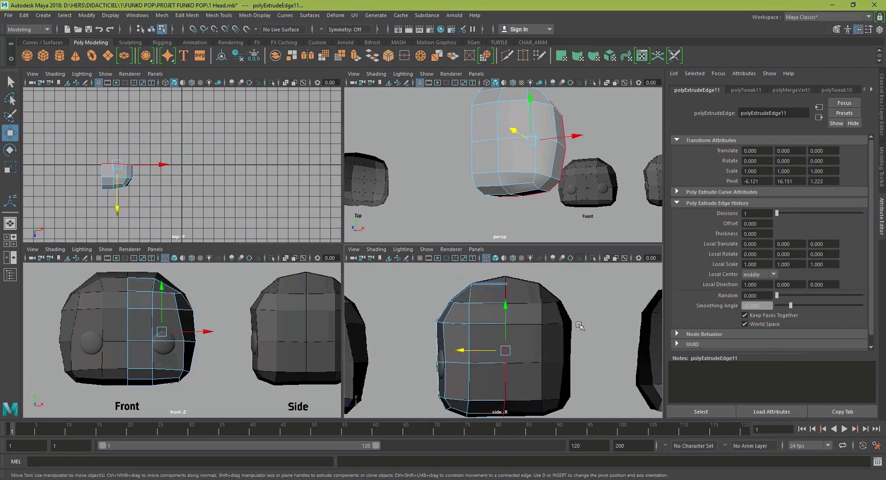
- Scale the extruded border edges flat along Z
key("r")
left_click_drag(465, 352, 509, 359)
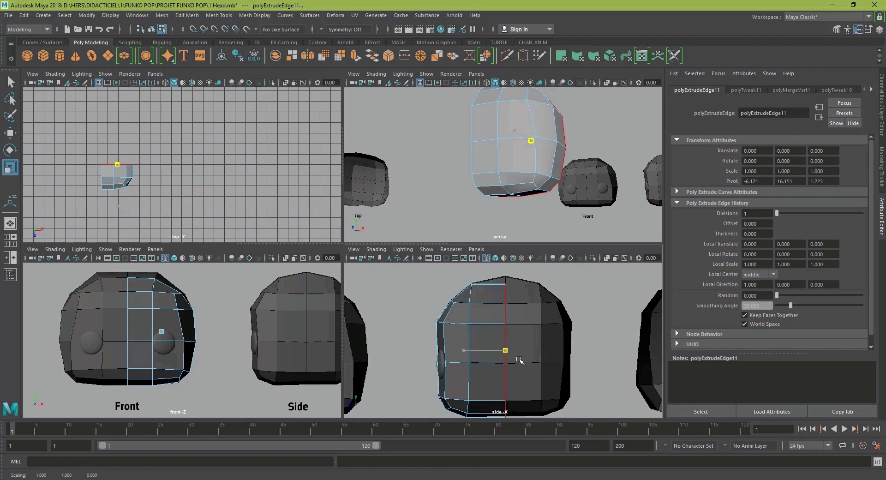
left_click_drag(580, 364, 580, 365)
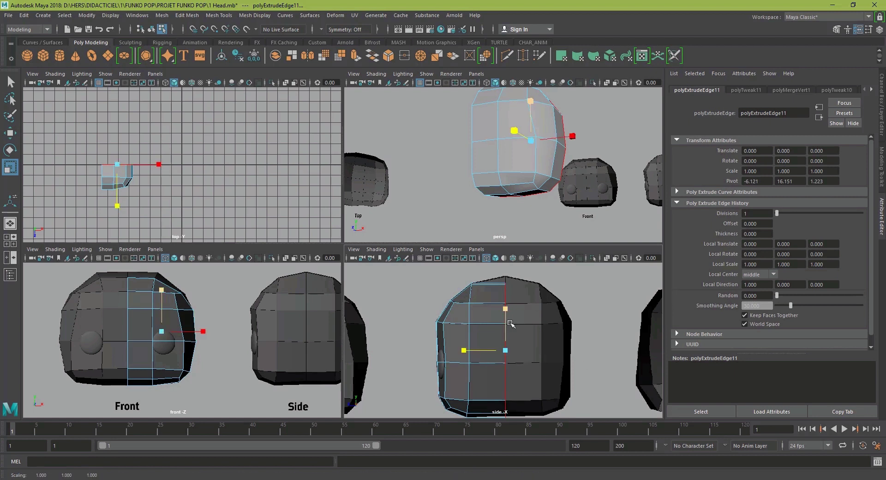
- Raise the new border's top and bottom vertices onto the upper and lower contours of the Side template
scroll(514, 292, "up", 3)
scroll(514, 292, "down", 3)
right_click(507, 298)
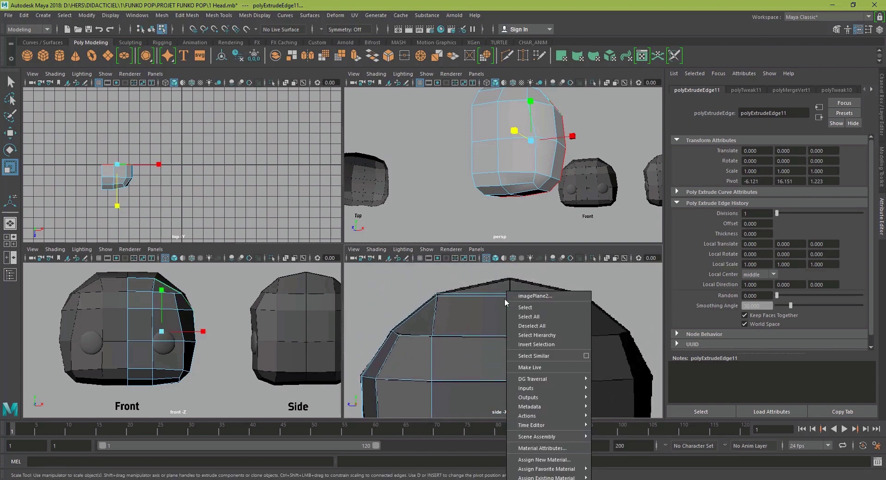
right_click_drag(505, 298, 463, 228)
left_click_drag(499, 308, 511, 261)
key("ctrl+z")
key("w")
middle_click_drag(507, 397, 509, 249, "alt")
middle_click_drag(488, 382, 490, 300, "alt")
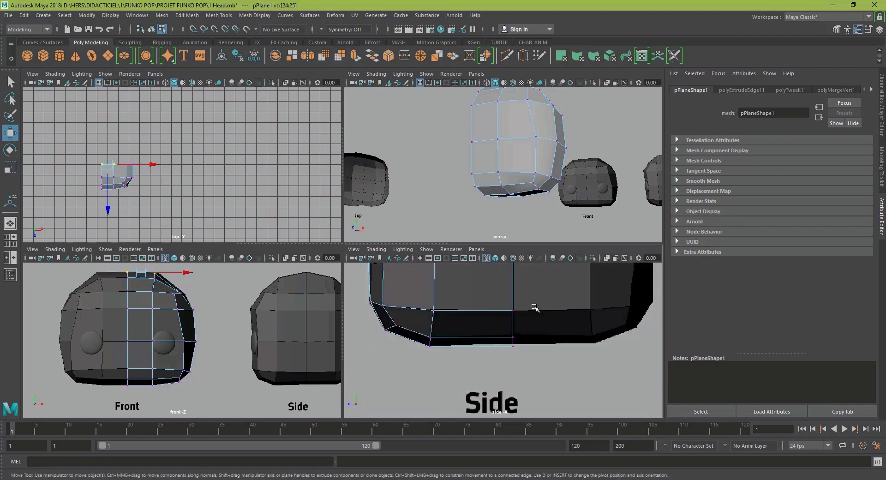
left_click_drag(517, 336, 513, 320)
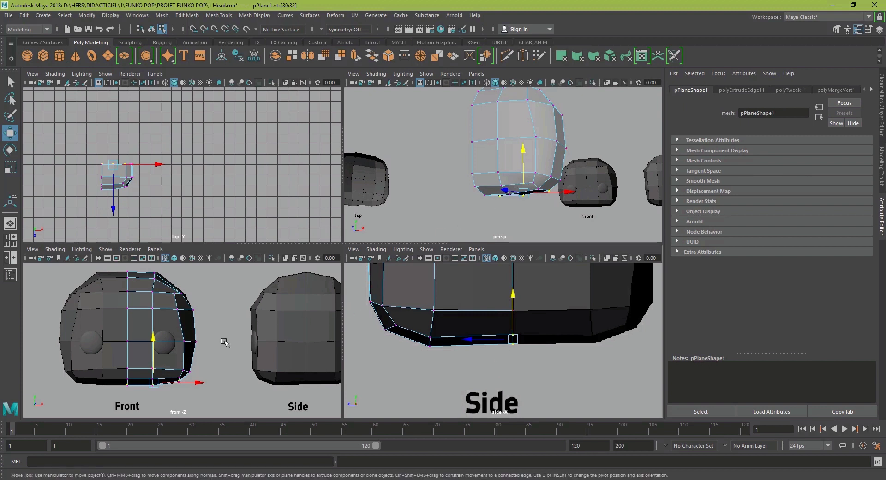
- Adjust the depth of the eye-level front vertices to follow the face contour of the Side template
left_click_drag(463, 151, 517, 130)
middle_click_drag(400, 287, 436, 359, "alt")
scroll(383, 281, "up", 3)
middle_click_drag(385, 287, 456, 359, "alt")
left_click_drag(412, 359, 415, 358)
middle_click_drag(423, 353, 432, 333, "alt")
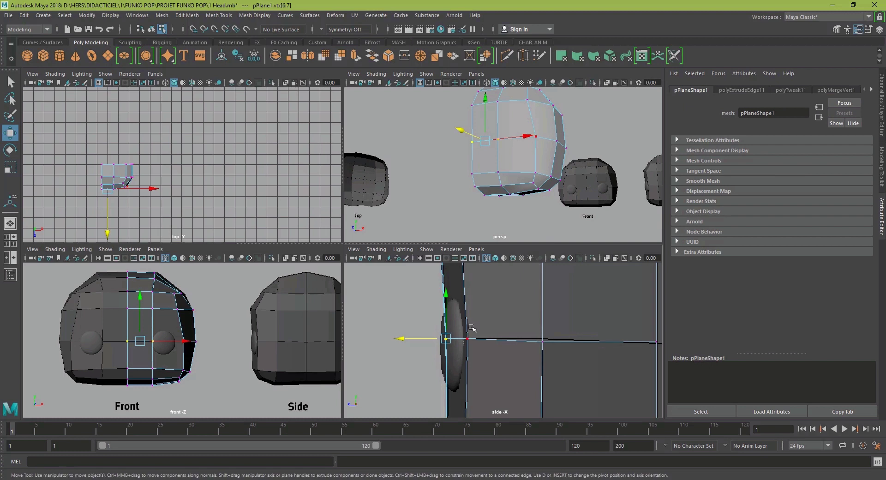
left_click(467, 339)
scroll(440, 342, "down", 5)
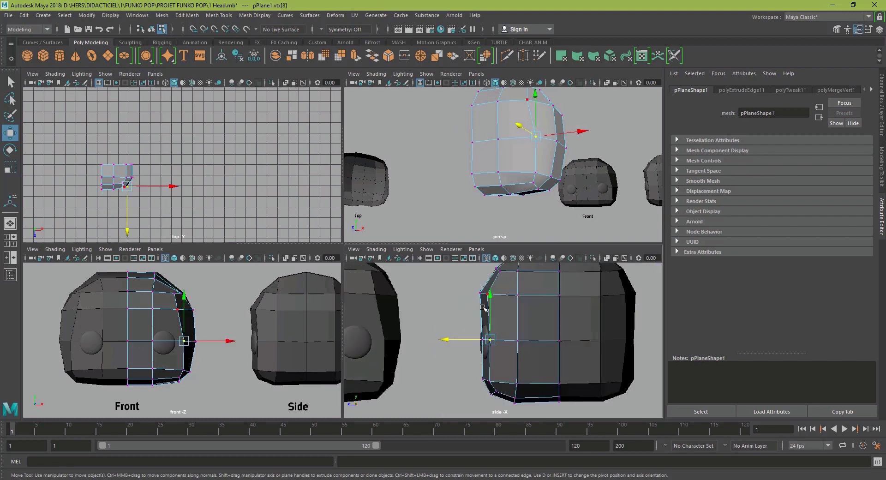
key("q")
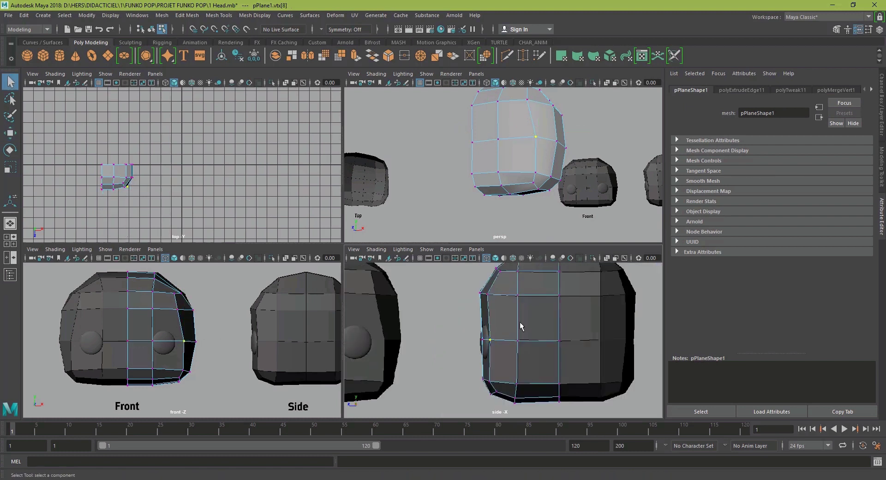
middle_click_drag(562, 317, 514, 307, "alt")
key("w")
- Mirror the mesh across the world Z axis in the negative direction with a merge threshold of 2.203 to build the back
right_click_drag(512, 121, 538, 115)
left_click_drag(529, 162, 457, 175, "alt")
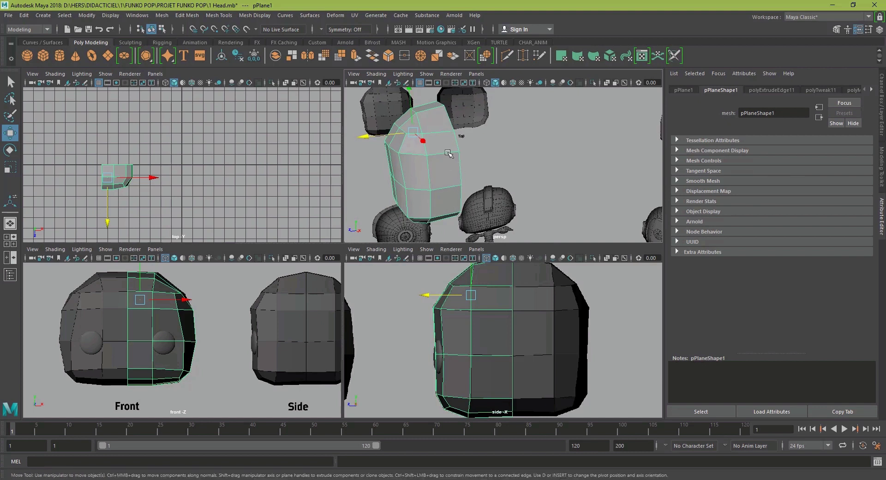
key("space")
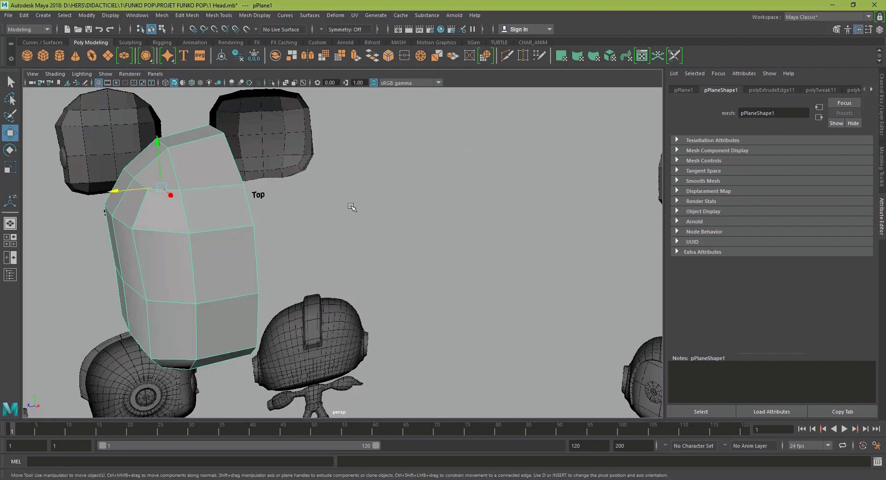
right_click_drag(364, 204, 305, 205, "alt")
middle_click_drag(304, 205, 447, 196, "alt")
right_click_drag(447, 196, 364, 206, "alt")
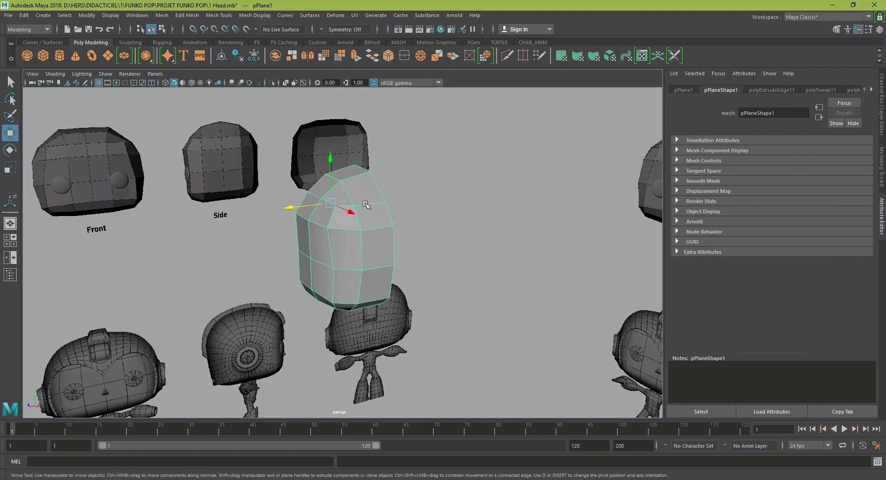
right_click(365, 204, "shift")
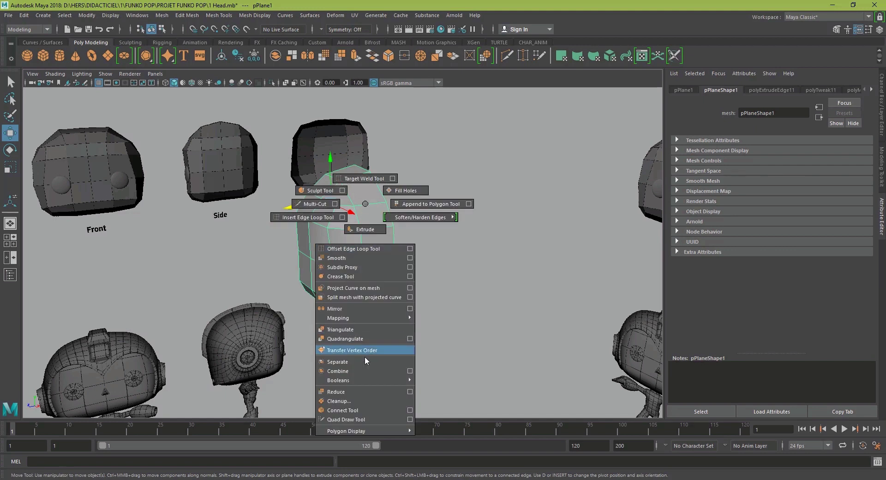
left_click(349, 308)
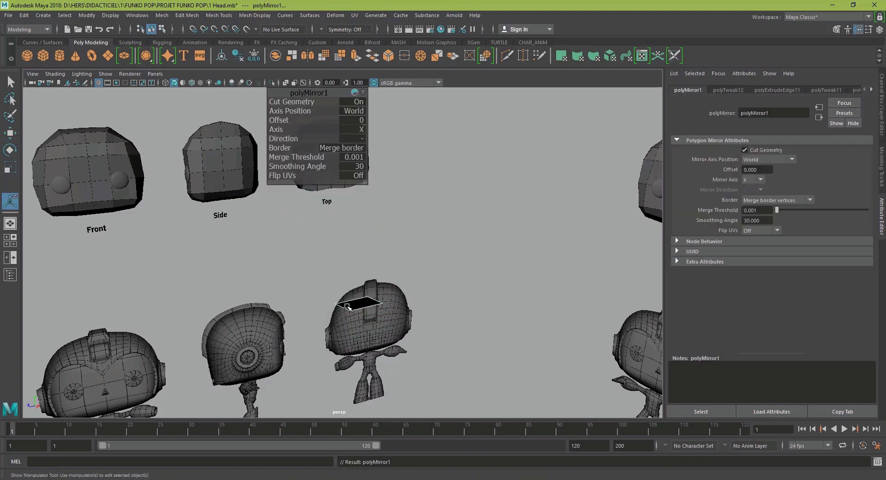
right_click_drag(349, 308, 364, 257, "alt")
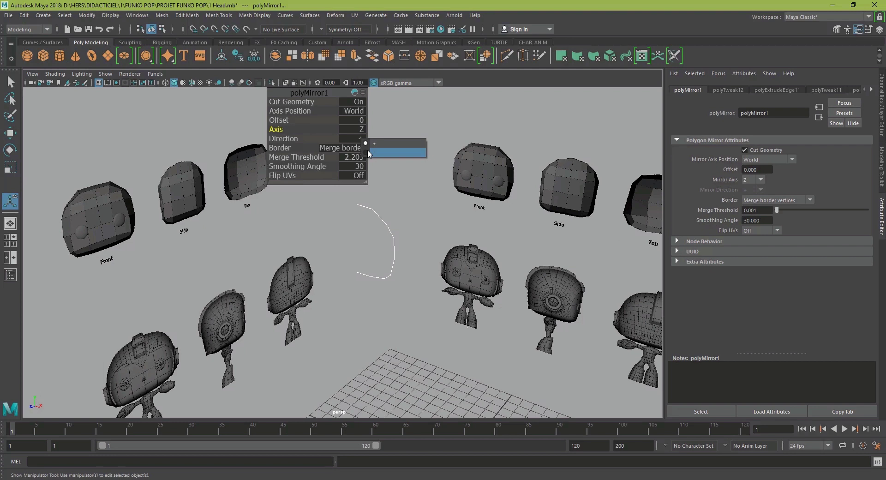
left_click(367, 150)
key("space")
key("space")
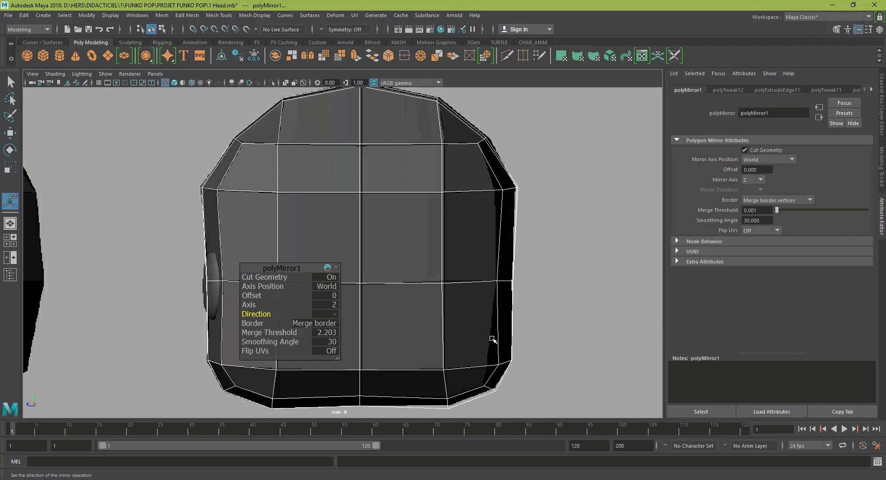
middle_click_drag(485, 358, 472, 344, "alt")
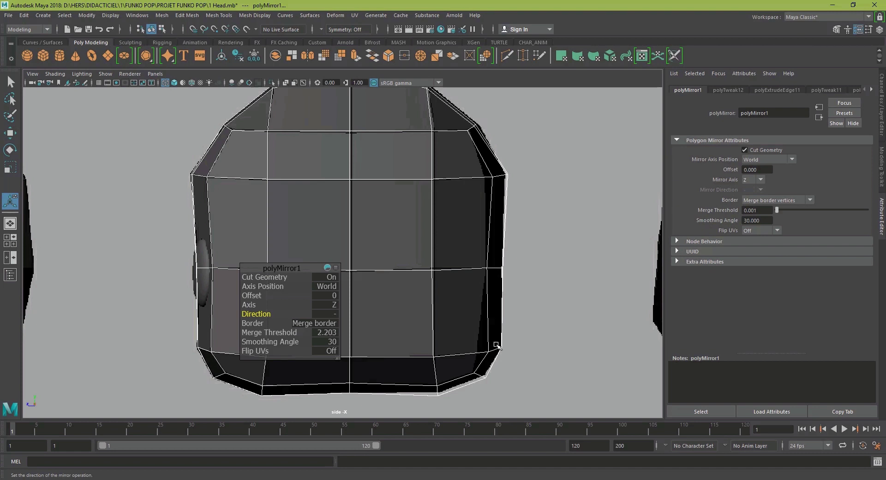
- Mirror the head across the world X axis in the negative direction, with offset -7.717 and merge threshold 2.102
key("space")
key("space")
left_click_drag(351, 205, 387, 202, "alt")
key("w")
right_click(387, 201, "shift")
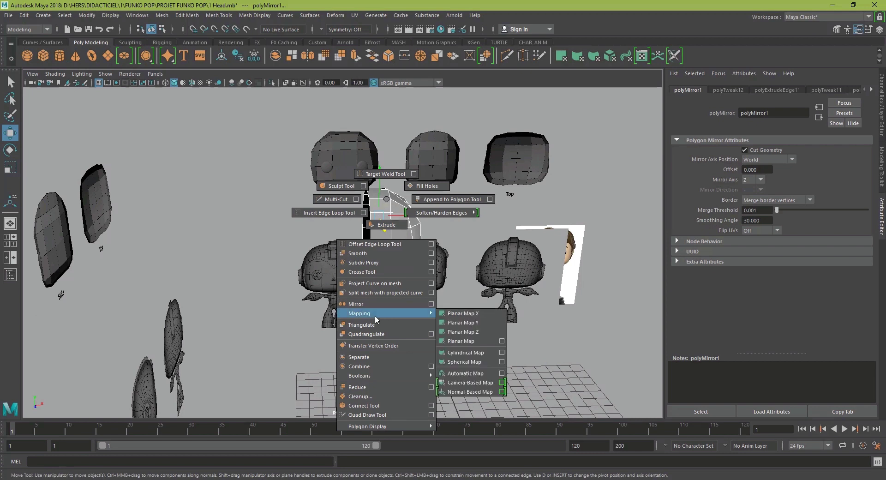
left_click(364, 304)
left_click(361, 129)
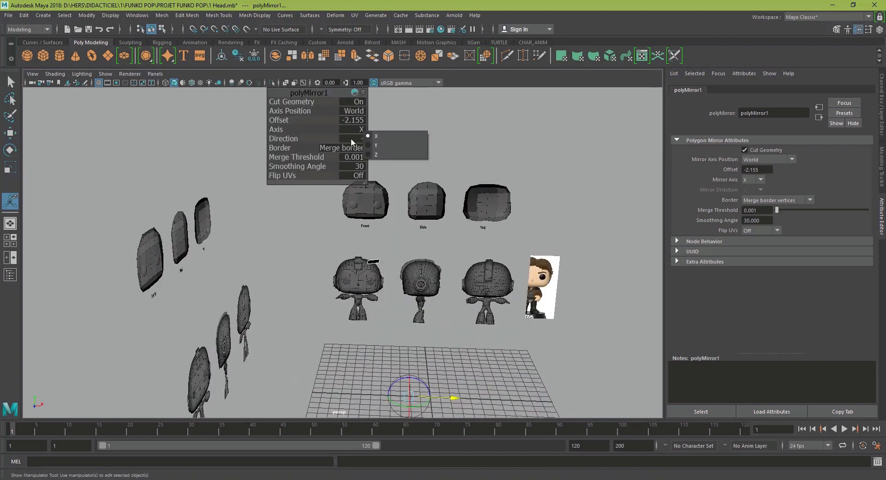
left_click(351, 139)
left_click(361, 144)
left_click_drag(454, 400, 402, 395)
left_click(355, 138)
left_click(365, 151)
left_click_drag(399, 395, 397, 394)
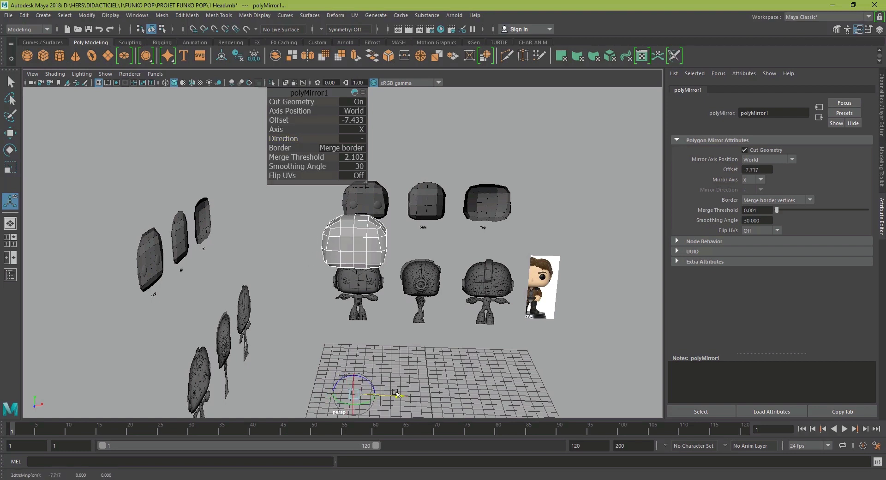
- Fine-tune the X mirror offset to -7.577 so the head's centre matches the Front template
key("space")
key("space")
scroll(222, 330, "down", 6)
middle_click_drag(291, 348, 179, 202, "alt")
scroll(178, 203, "down", 2)
middle_click_drag(194, 244, 143, 229, "alt")
left_click_drag(199, 383, 202, 384)
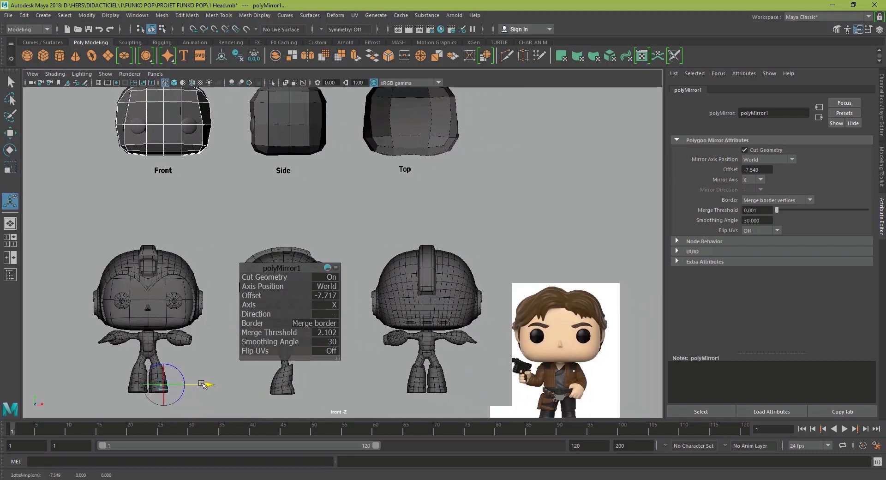
left_click_drag(202, 383, 201, 383)
middle_click_drag(169, 201, 210, 297, "alt")
scroll(213, 189, "up", 1)
key("w")
key("space")
key("space")
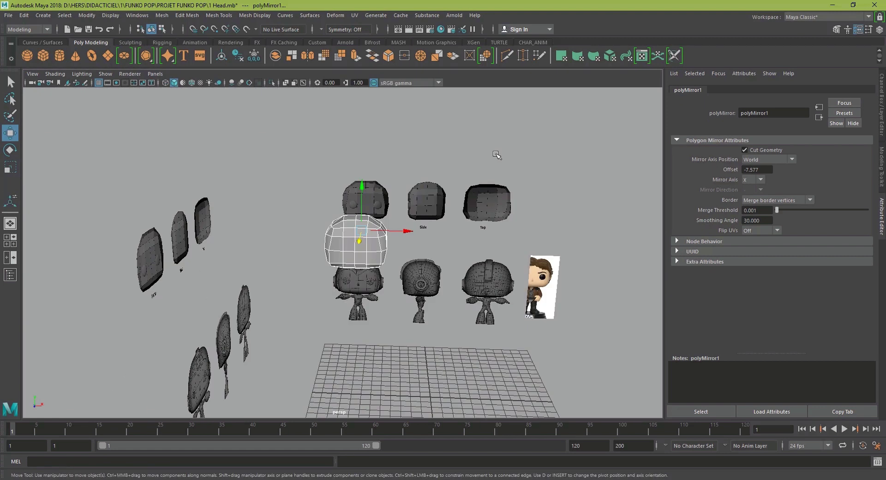
- Turn on the smooth mesh preview for the complete head and view its shape from other angles
right_click(355, 236)
left_click(378, 247)
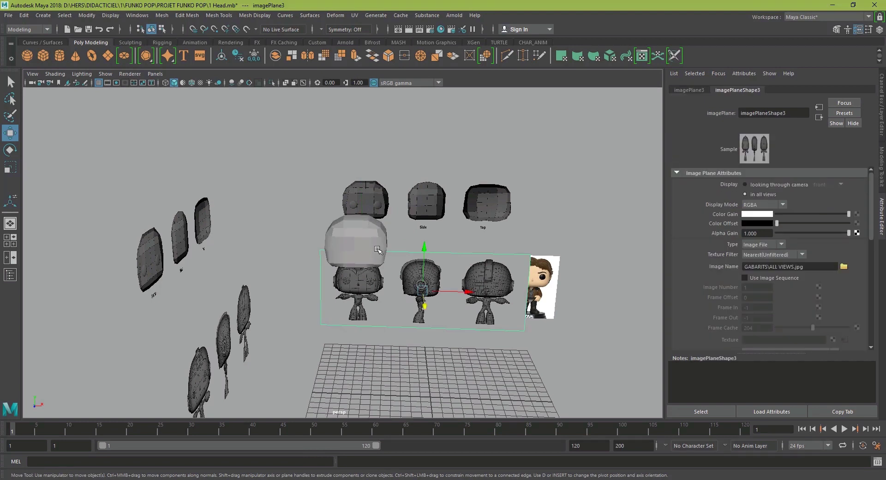
key("f")
left_click_drag(443, 244, 427, 221, "alt")
key("3")
left_click(166, 122)
scroll(247, 191, "down", 5)
left_click_drag(248, 190, 363, 296, "alt")
scroll(294, 220, "up", 5)
key("q")
left_click(386, 304)
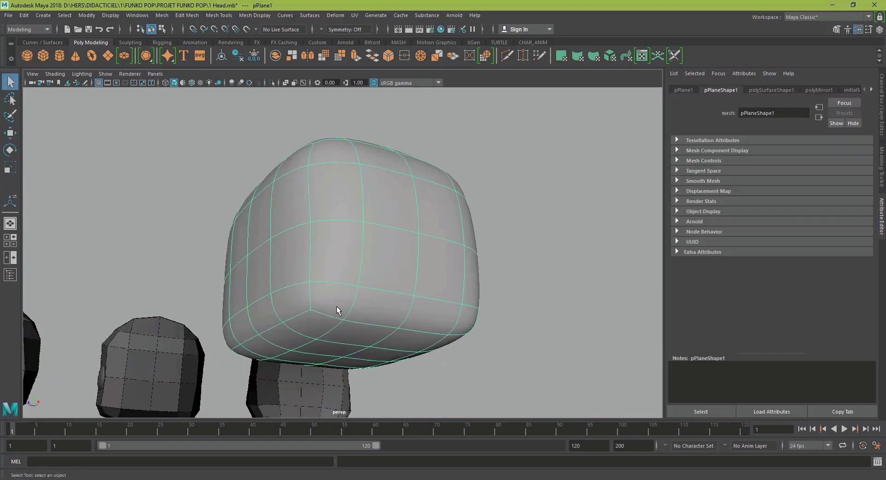
- Select loops around the smoothed head to examine its topology
mouse_move(308, 313)
left_mouse_down("alt")
mouse_move(300, 307)
mouse_move(347, 324)
mouse_move(294, 308)
left_mouse_up("alt")
right_click_drag(339, 179, 337, 199)
left_click(341, 185)
double_click(377, 195, "shift")
left_click_drag(338, 257, 317, 281, "alt")
mouse_move(477, 139)
left_mouse_down("alt")
mouse_move(339, 247)
mouse_move(344, 230)
mouse_move(397, 228)
mouse_move(421, 244)
mouse_move(397, 240)
mouse_move(411, 322)
left_mouse_up("alt")
double_click(369, 213, "shift")
- Draw a polygon cube on the grid and scale it down vertically into a lower block
key("w")
left_click(43, 52)
scroll(421, 265, "down", 6)
middle_click_drag(411, 322, 401, 288, "alt")
mouse_move(382, 375)
left_mouse_down("ctrl+shift")
mouse_move(433, 360)
mouse_move(417, 350)
left_mouse_up("ctrl+shift")
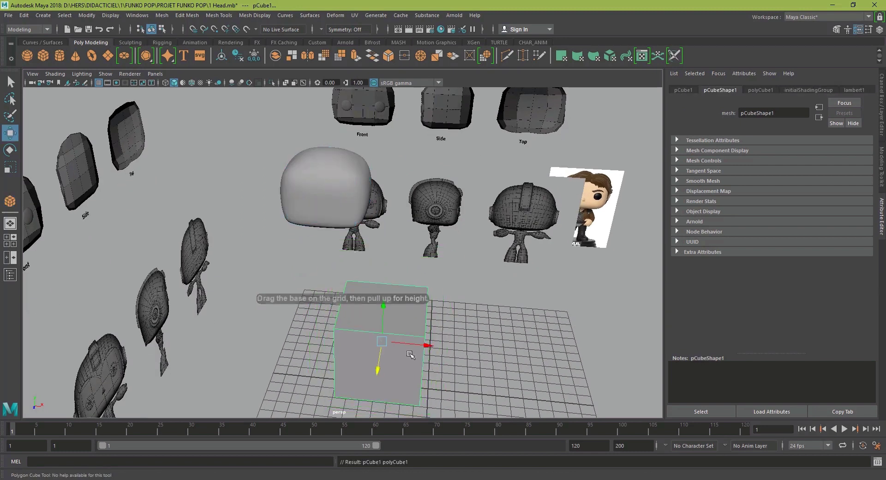
key("e")
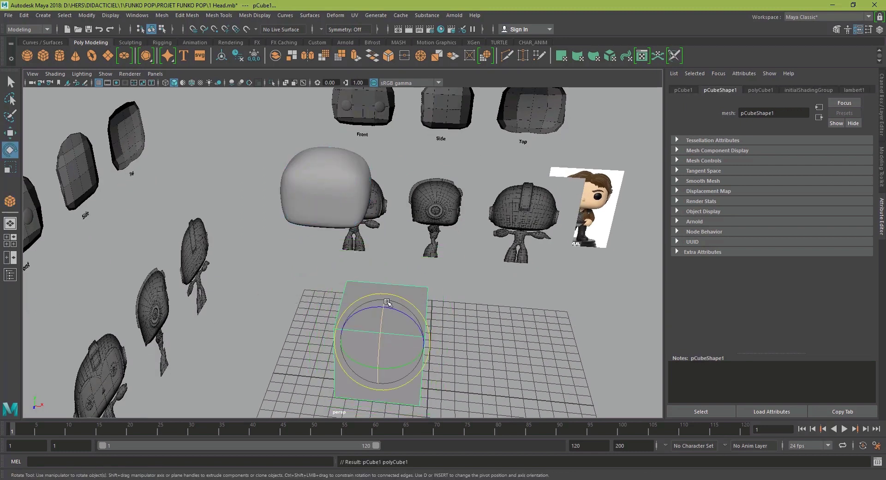
key("r")
left_click_drag(392, 322, 397, 282, "alt")
left_click_drag(423, 308, 419, 308)
- Bevel the cube's edges with a fraction of 0.438
right_click_drag(377, 233, 377, 203)
right_click_drag(390, 282, 445, 291, "shift")
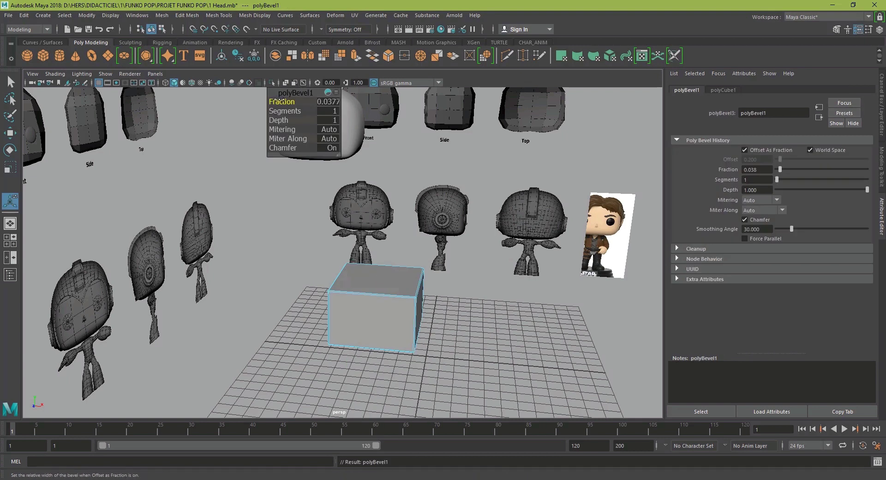
left_click_drag(283, 101, 284, 102)
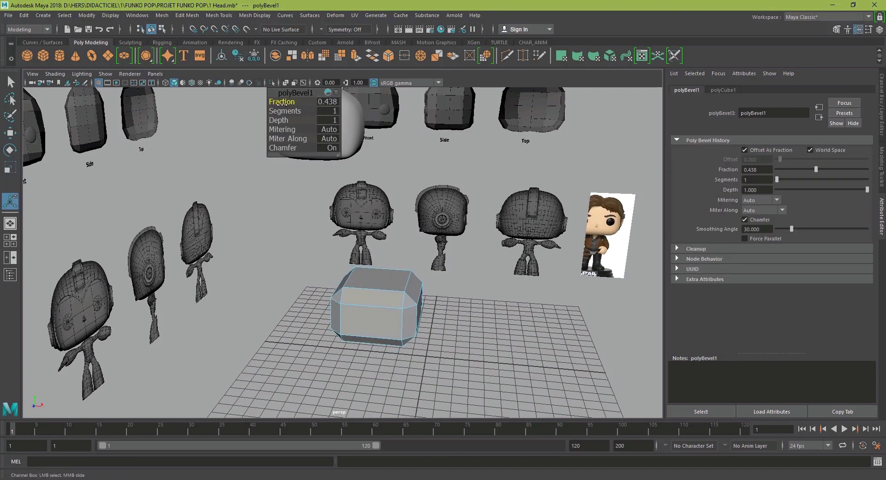
right_click_drag(371, 240, 418, 210)
- Insert a centred vertical and a centred horizontal edge loop in the bevelled cube, using Multiple edge loops with a count of 1
right_click_drag(372, 293, 378, 211)
left_click(385, 283)
right_click_drag(385, 285, 420, 348)
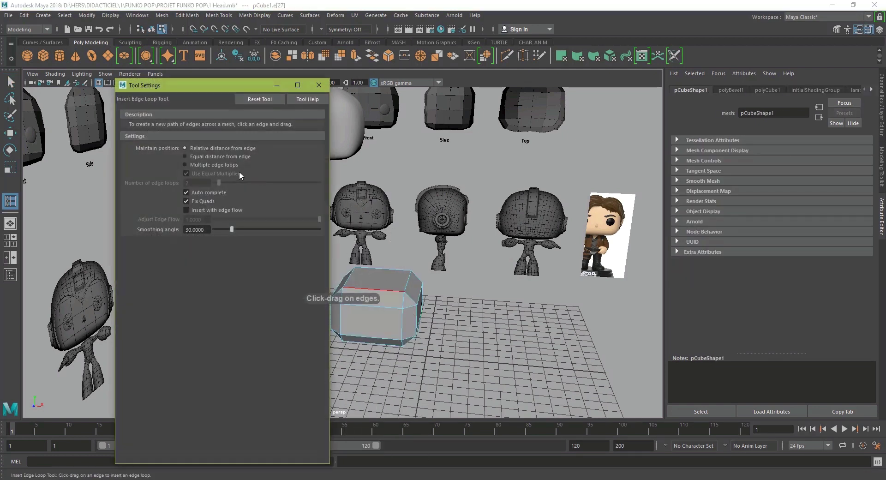
left_click(214, 165)
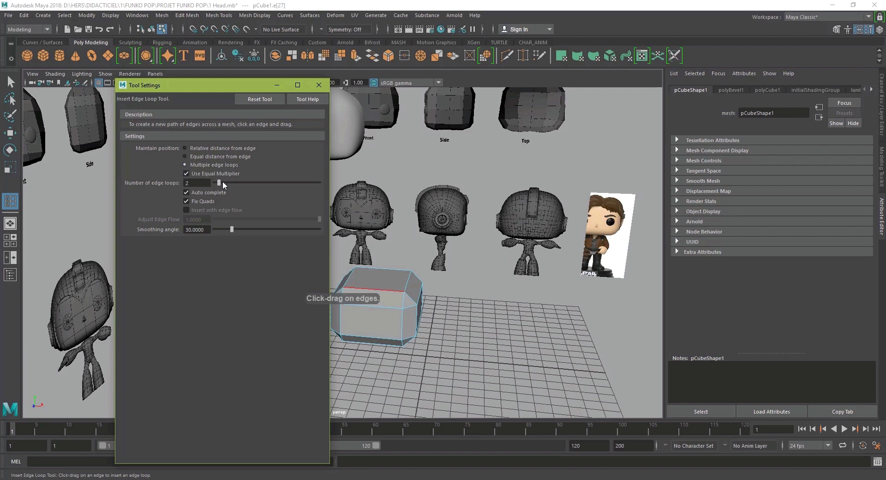
left_click(378, 291)
left_click(404, 330)
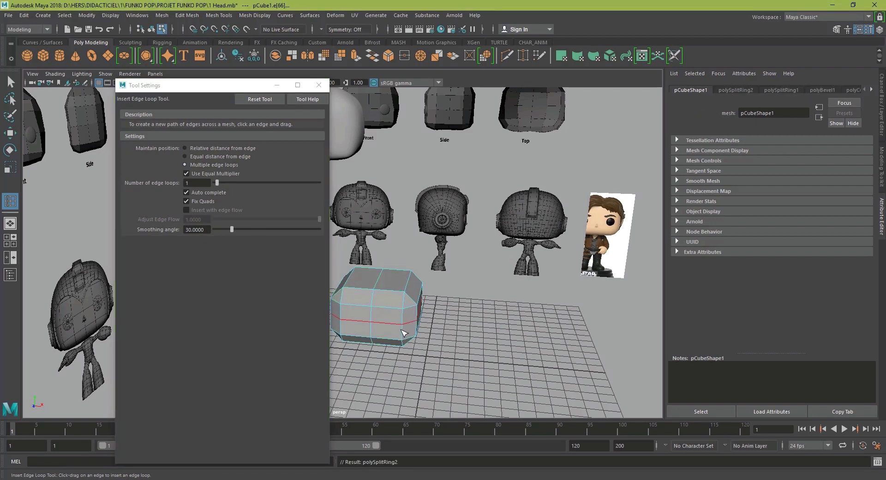
- Turn on smooth preview for the bevelled cube, return to object selection and scale the cube wider along X
key("w")
key("3")
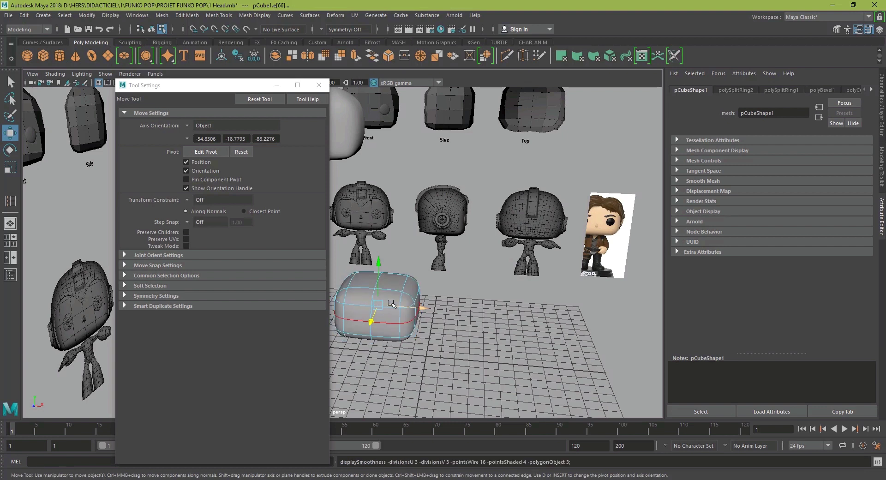
right_click_drag(435, 225, 432, 195)
key("f")
key("r")
left_click_drag(402, 309, 466, 319)
left_click(466, 317)
mouse_move(460, 290)
left_mouse_down("alt")
mouse_move(442, 290)
mouse_move(467, 289)
left_mouse_up("alt")
left_click(467, 288)
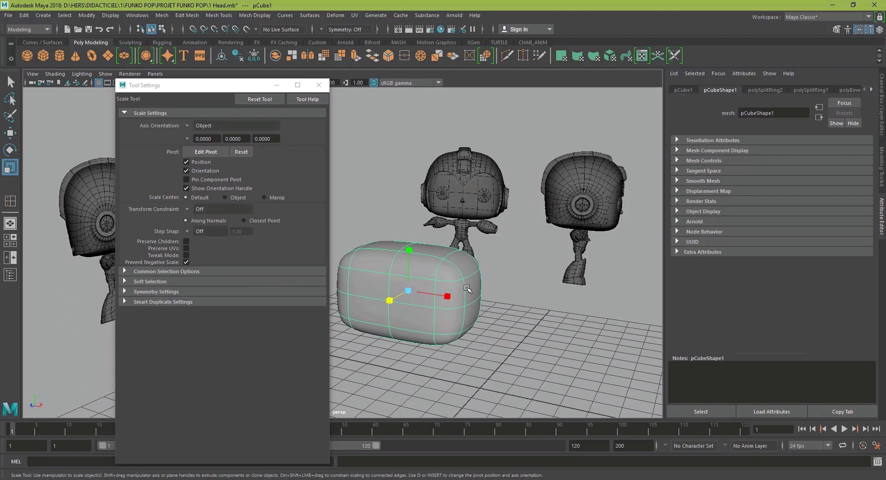
- Delete the widened bevelled cube and close the Tool Settings window
key("Delete")
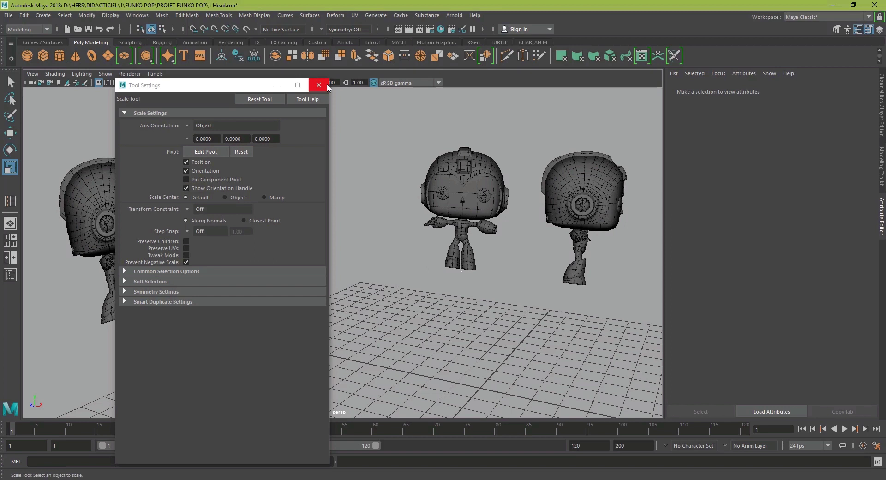
middle_click_drag(328, 121, 342, 240, "alt")
- Select the smoothed head model between the reference templates and save the scene under its existing file name
left_click(332, 145)
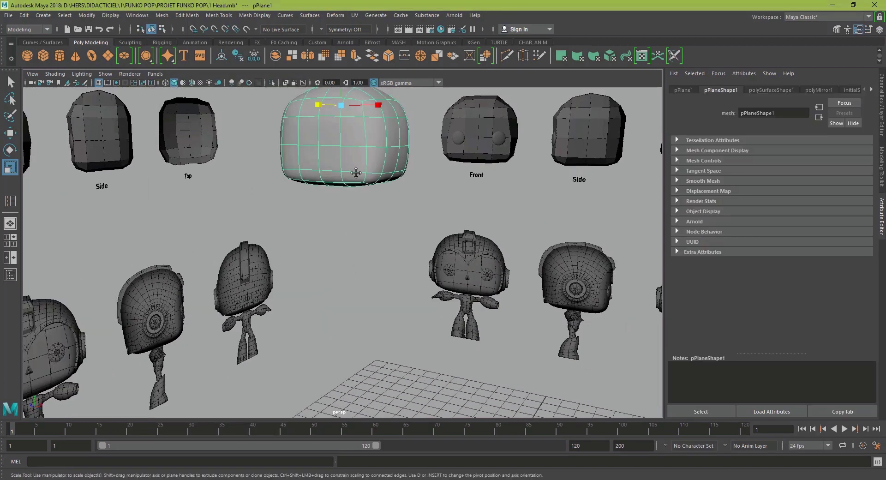
middle_click_drag(355, 172, 359, 273, "alt")
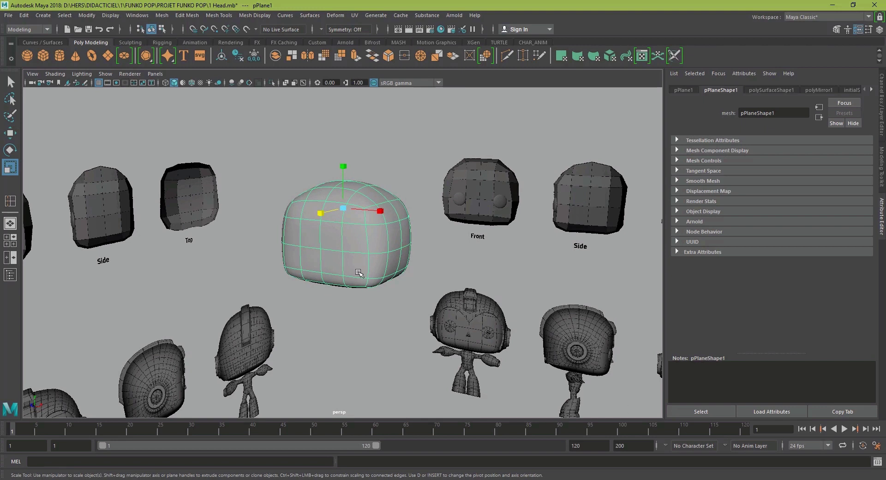
left_click_drag(358, 273, 426, 265, "alt")
left_click(8, 15)
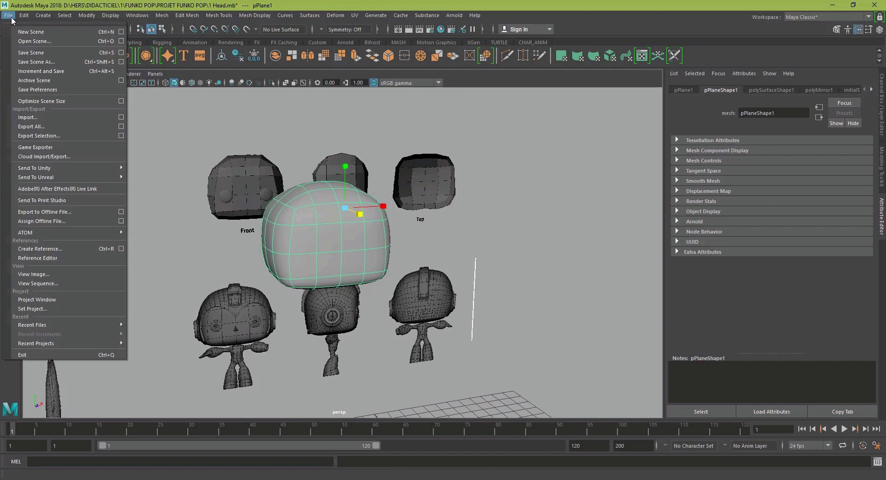
left_click(41, 51)
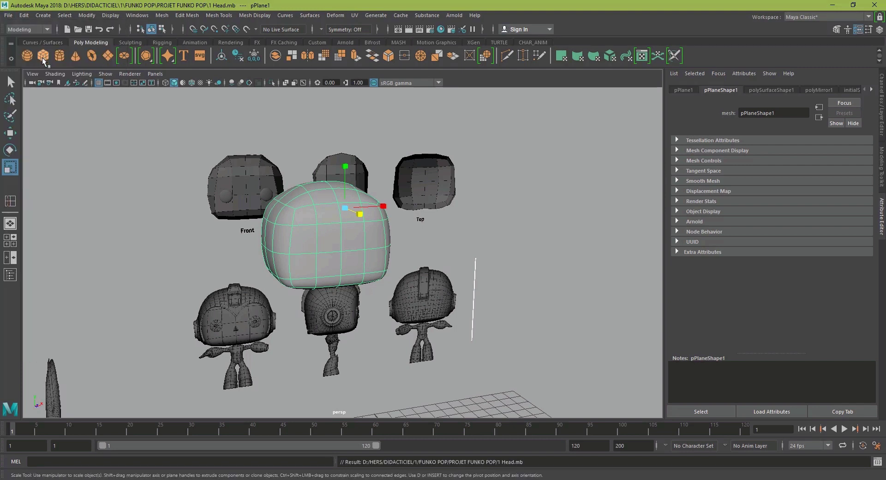